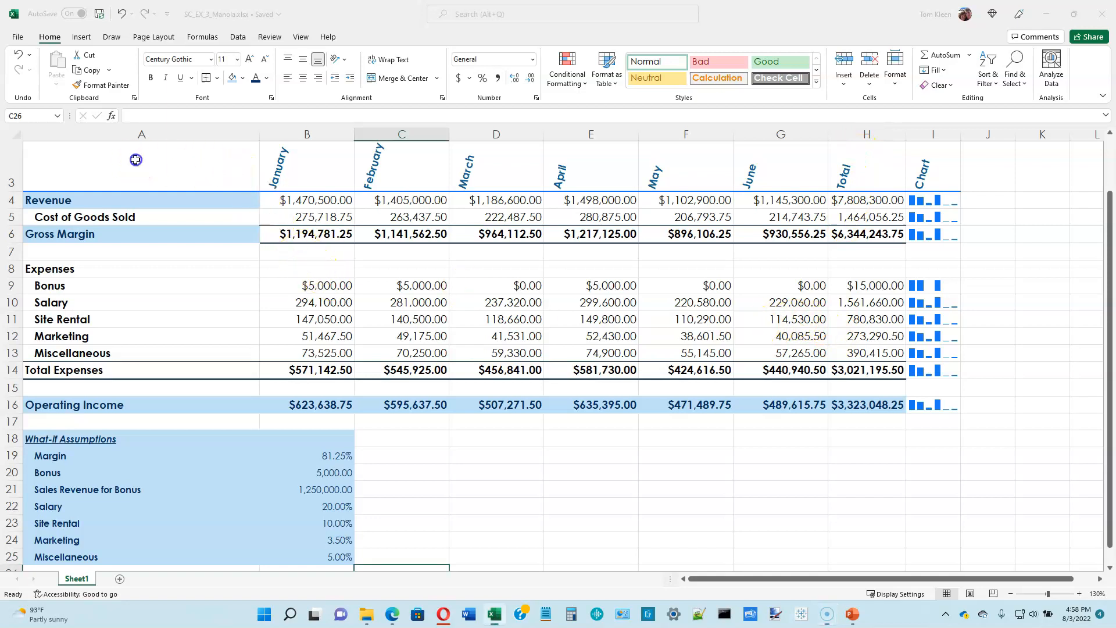
{"action": "left_click", "coordinate": [151, 179]}
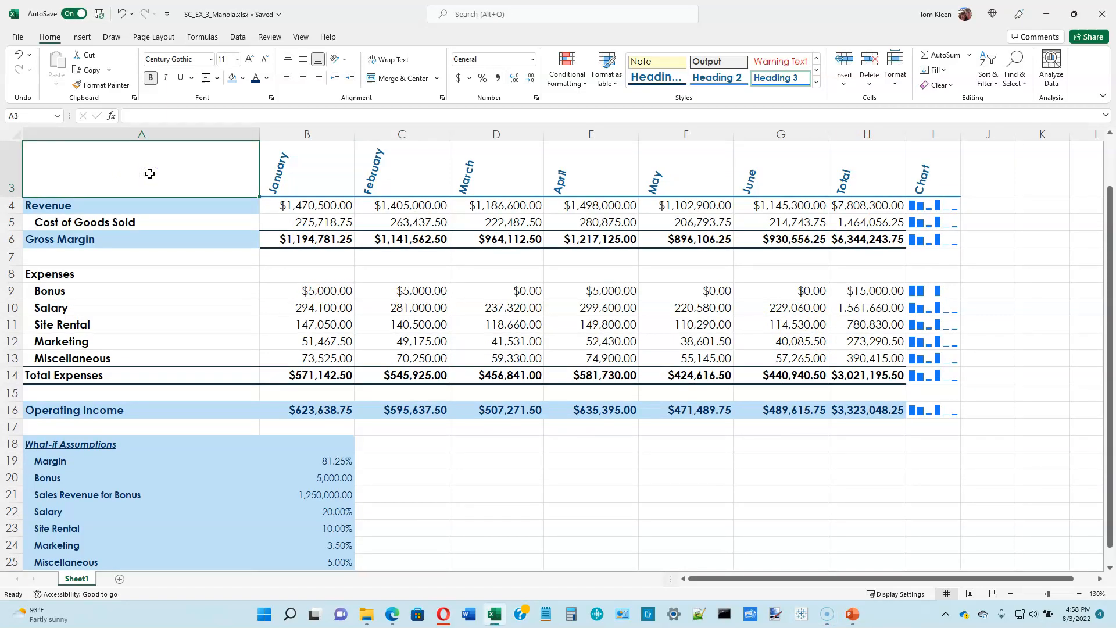
{"action": "left_click_drag", "start_coordinate": [150, 173], "coordinate": [779, 172]}
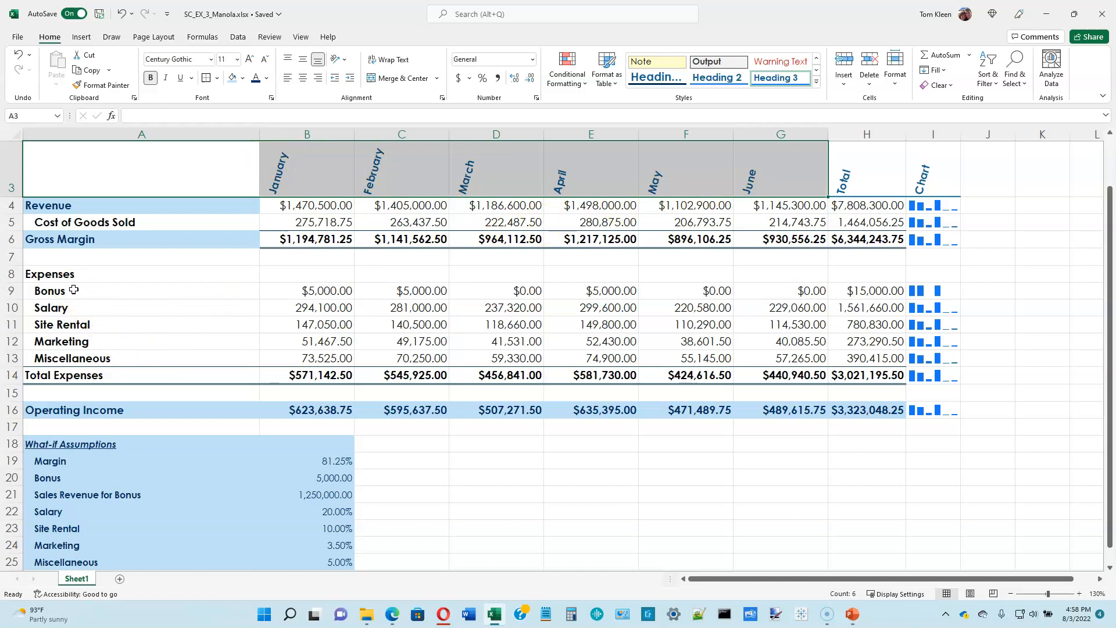
{"action": "left_click_drag", "start_coordinate": [74, 290], "coordinate": [781, 355]}
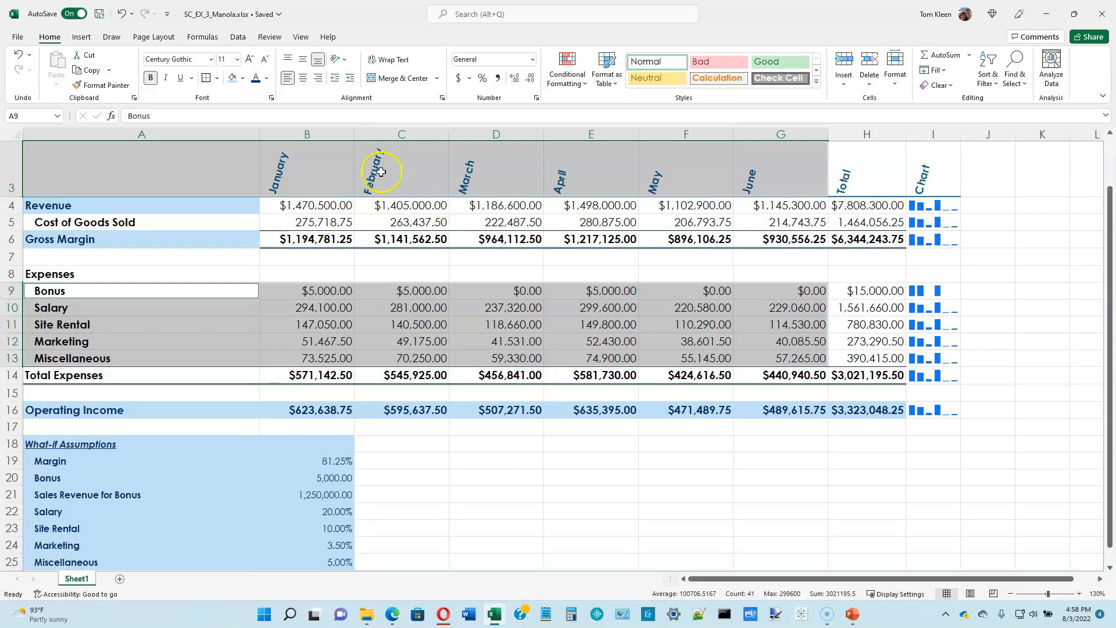
{"action": "left_click_drag", "start_coordinate": [304, 167], "coordinate": [772, 170]}
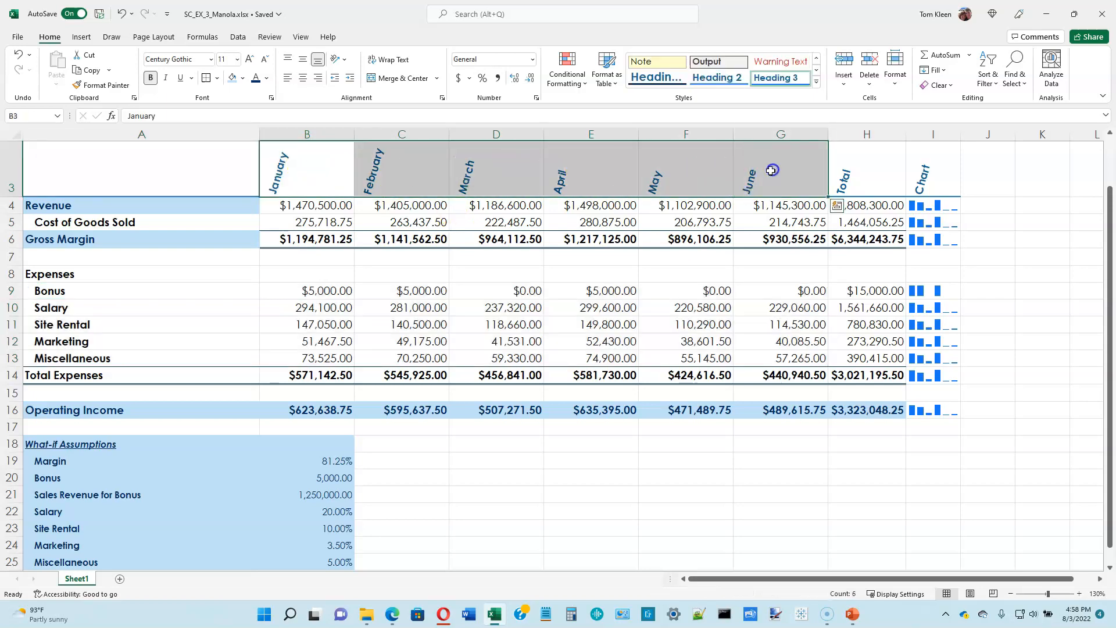
{"action": "left_click_drag", "start_coordinate": [213, 292], "coordinate": [772, 360]}
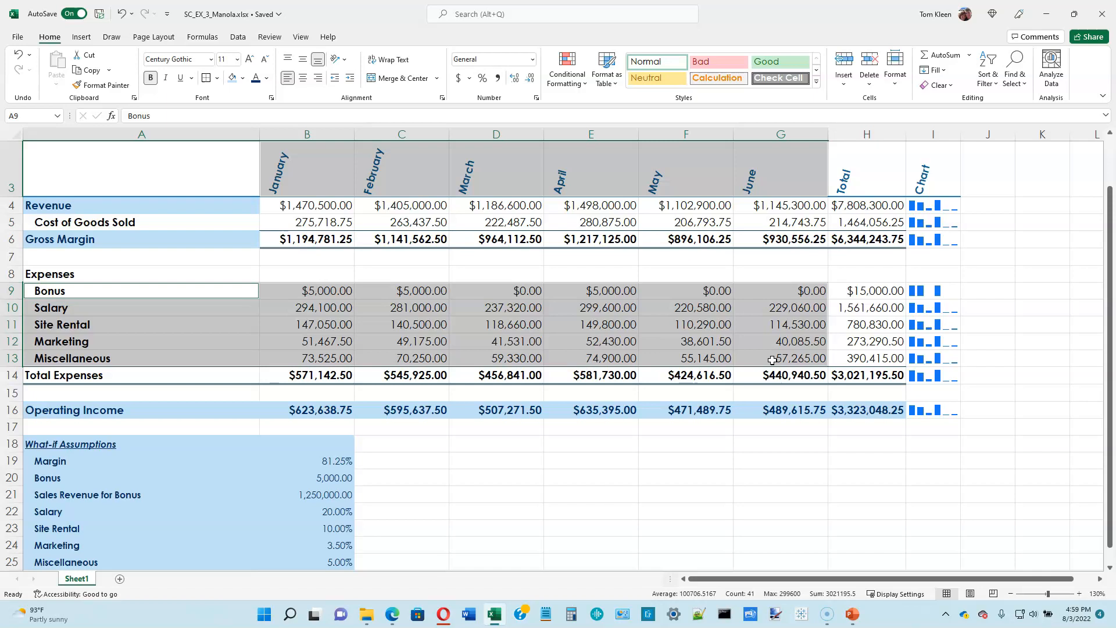
Step: Insert the recommended clustered column chart from the nonadjacent ranges A3:G3 and A9:G13, previewing the line, stacked area and stacked column suggestions
{"action": "left_click", "coordinate": [178, 169]}
{"action": "left_click_drag", "start_coordinate": [192, 169], "coordinate": [756, 185]}
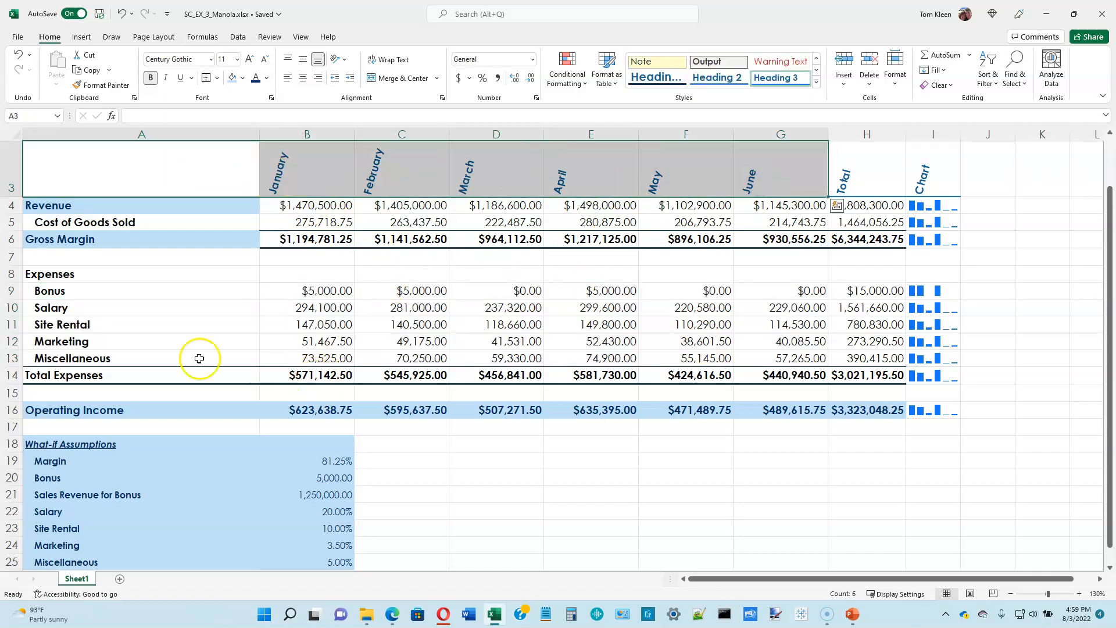
{"action": "left_click_drag", "start_coordinate": [88, 292], "coordinate": [774, 359], "text": "ctrl"}
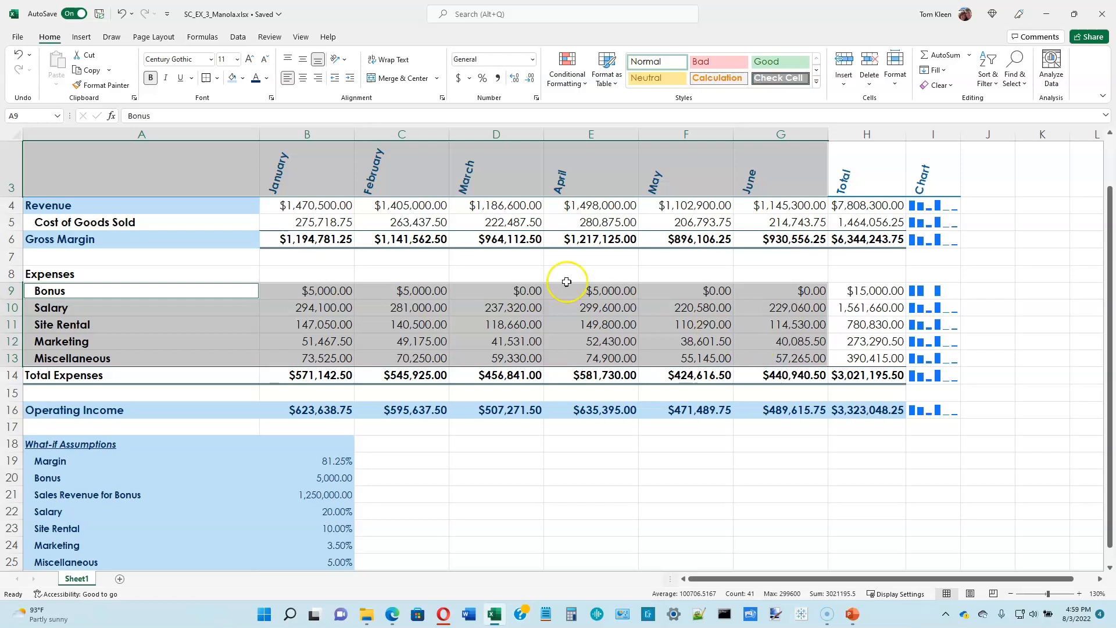
{"action": "left_click", "coordinate": [85, 37]}
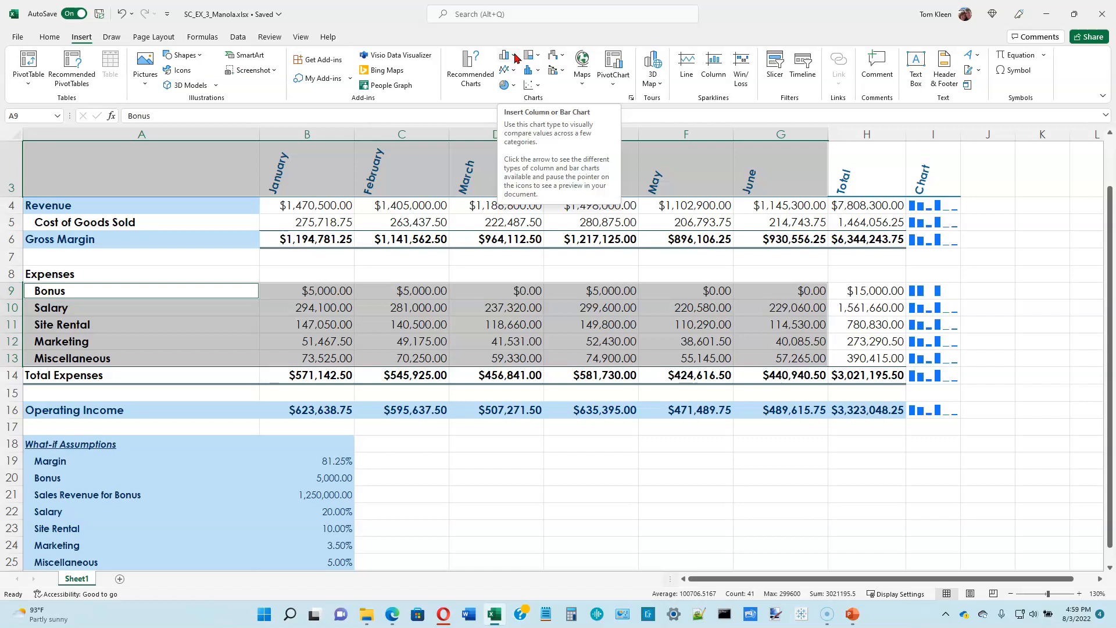
{"action": "left_click", "coordinate": [468, 63]}
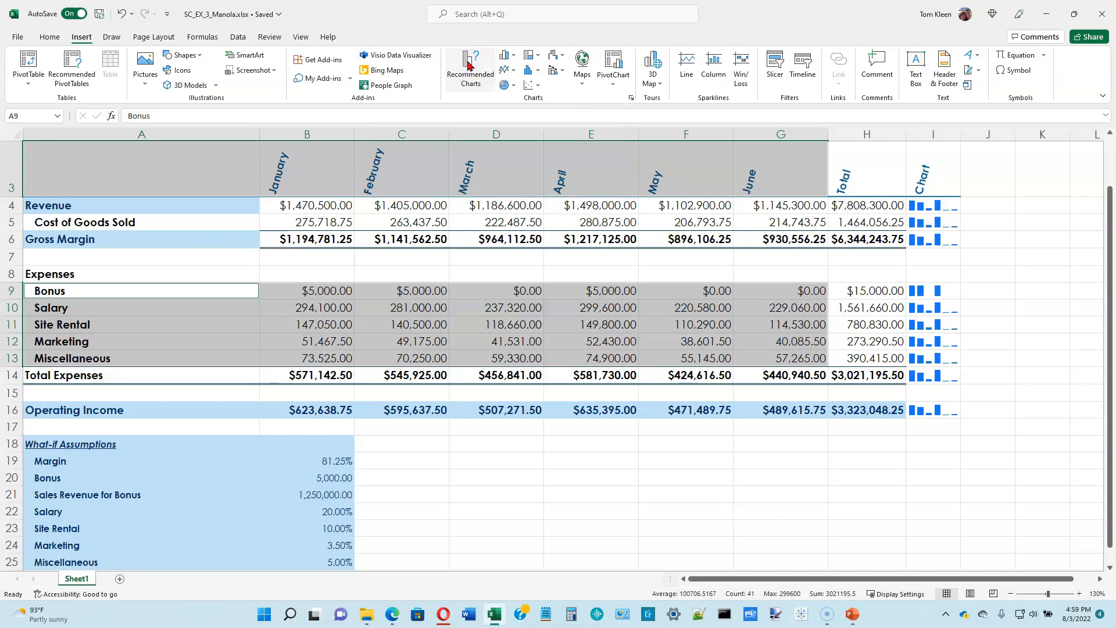
{"action": "left_click", "coordinate": [433, 192]}
{"action": "left_click", "coordinate": [436, 260]}
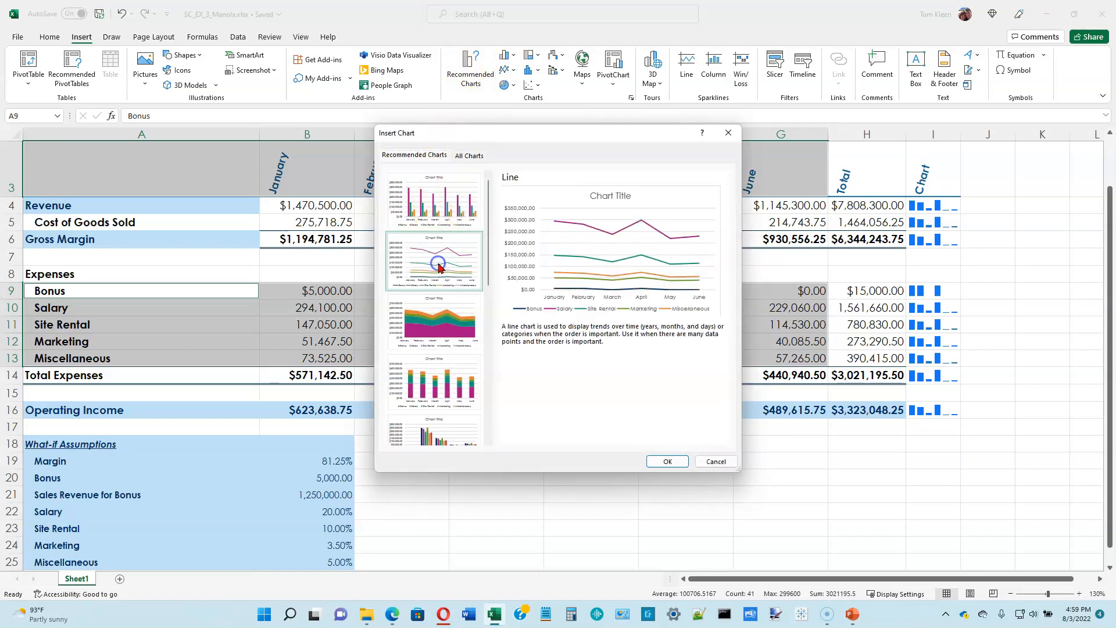
{"action": "left_click", "coordinate": [436, 314]}
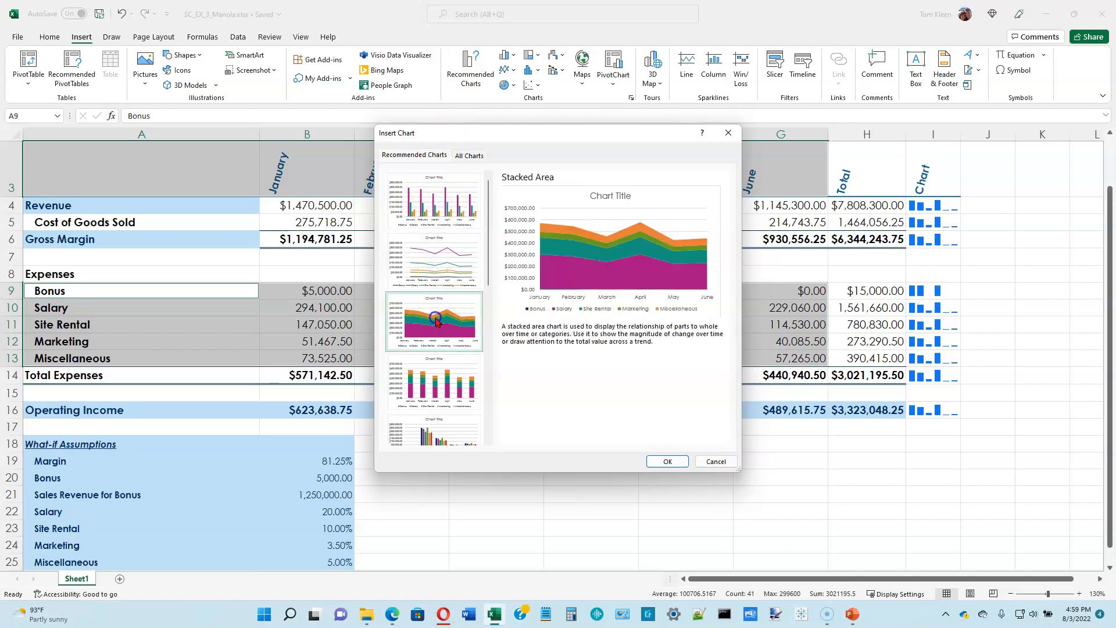
{"action": "left_click", "coordinate": [431, 378]}
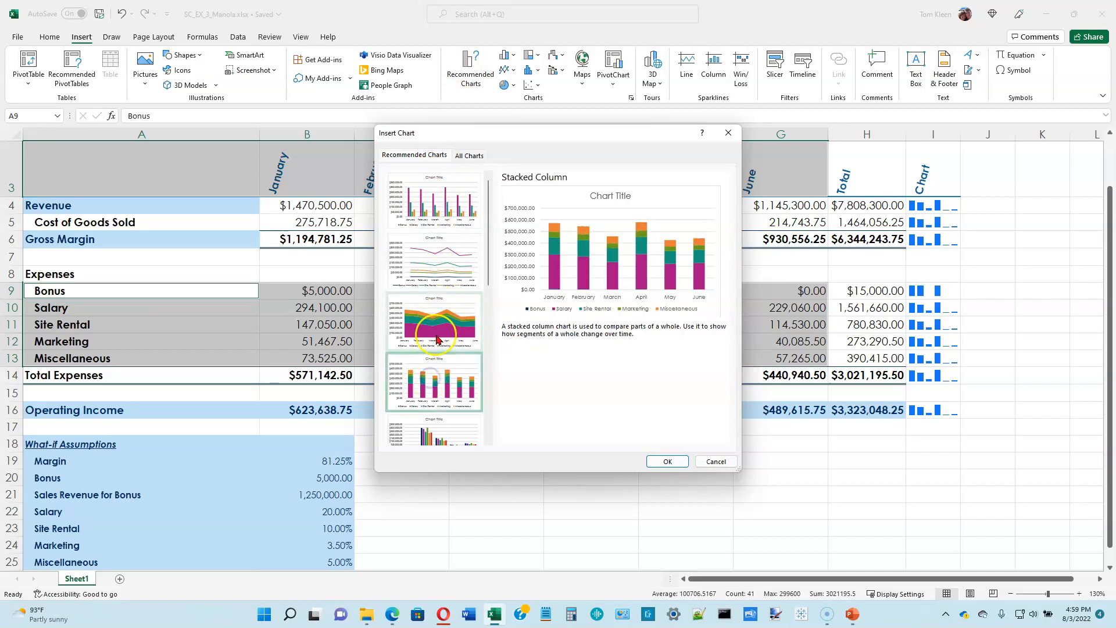
{"action": "left_click", "coordinate": [442, 299]}
{"action": "left_click", "coordinate": [440, 260]}
{"action": "left_click", "coordinate": [440, 214]}
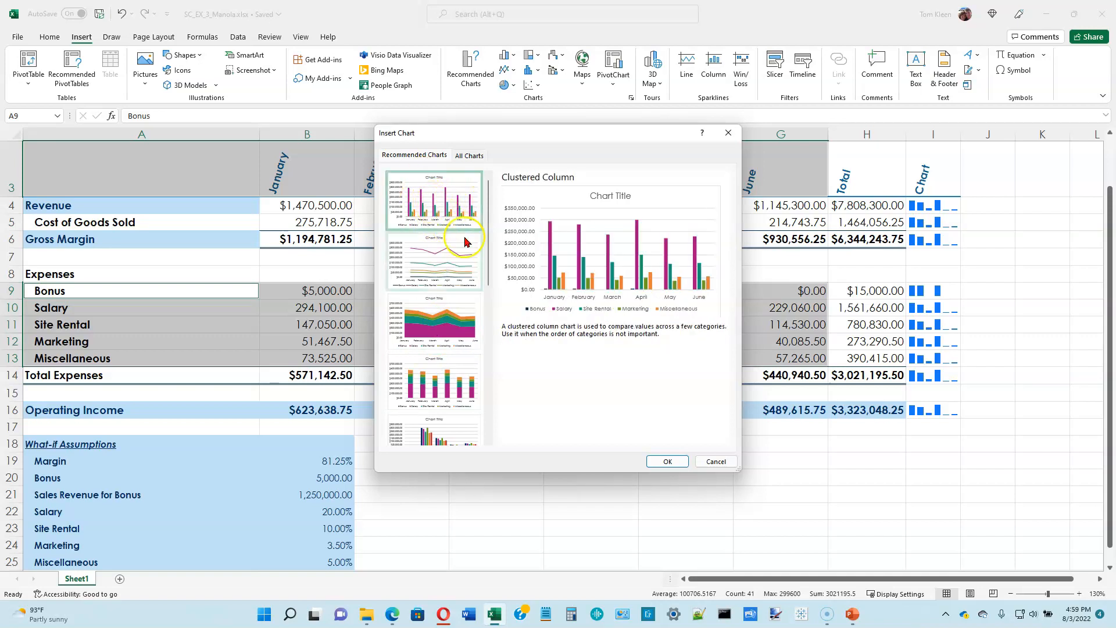
{"action": "left_click", "coordinate": [668, 462]}
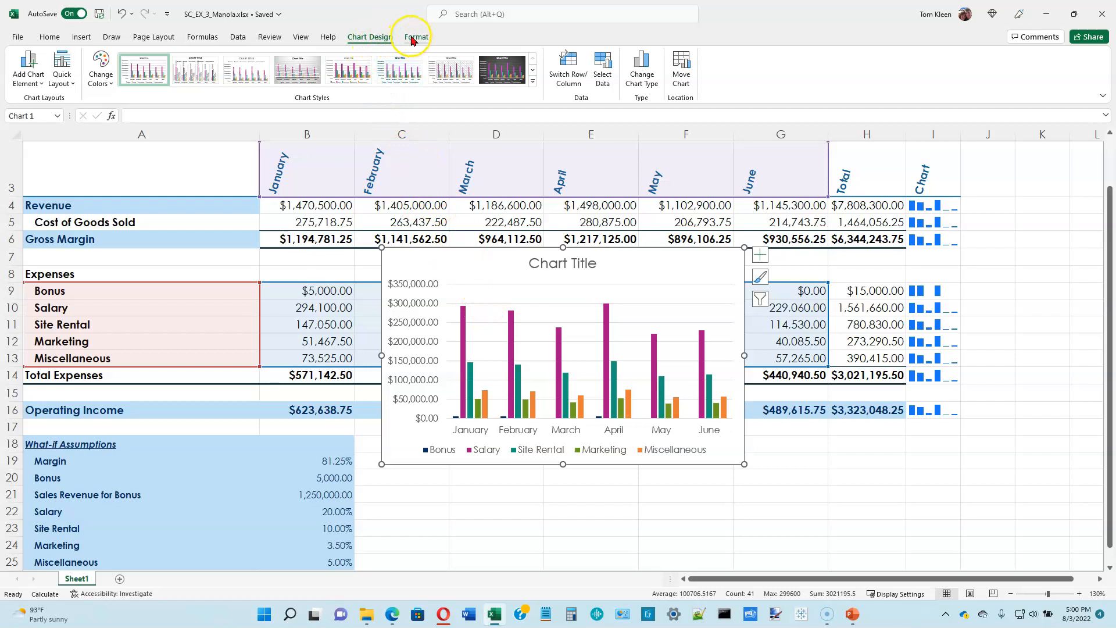
Step: Move the column chart to a new sheet named "Expense Chart Sheet"
{"action": "left_click", "coordinate": [684, 70]}
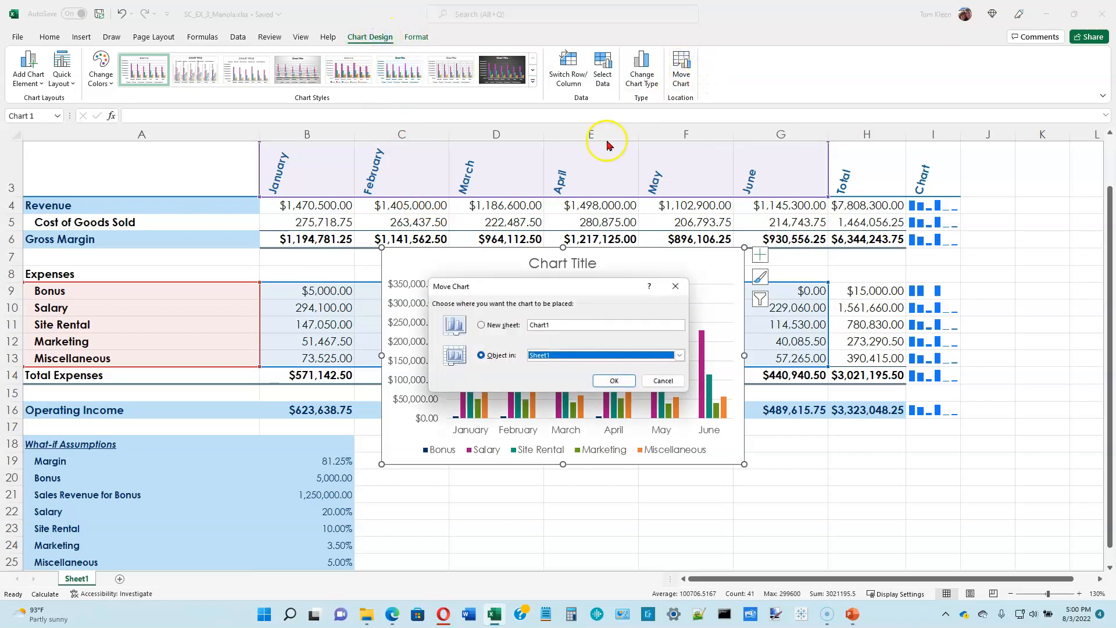
{"action": "left_click", "coordinate": [481, 326]}
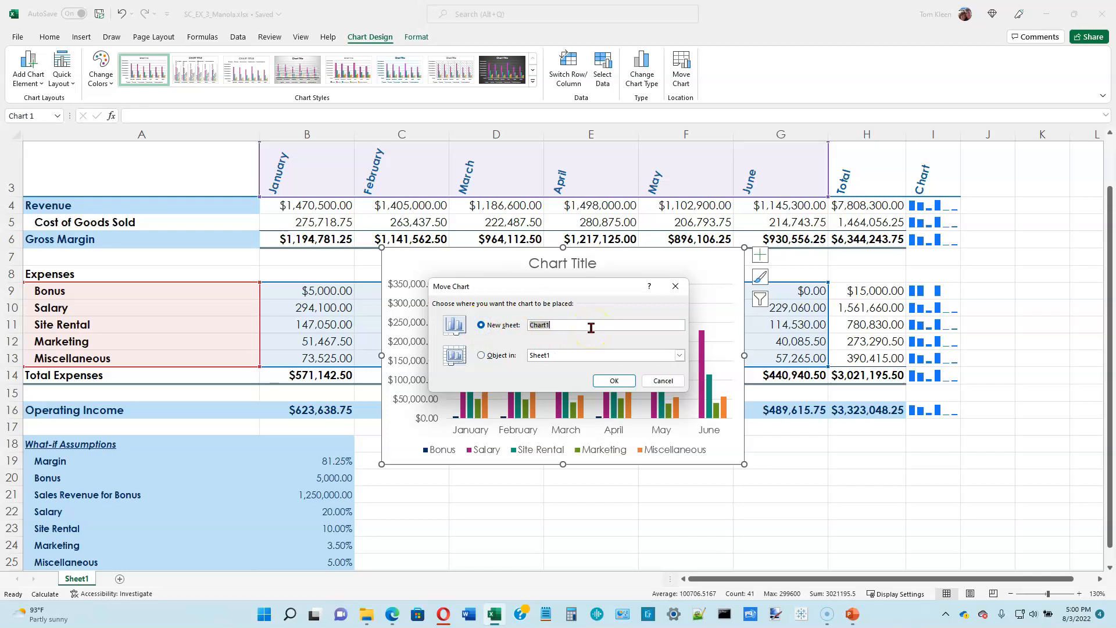
{"action": "type", "text": "Expense Chart Sheet"}
{"action": "left_click", "coordinate": [605, 380]}
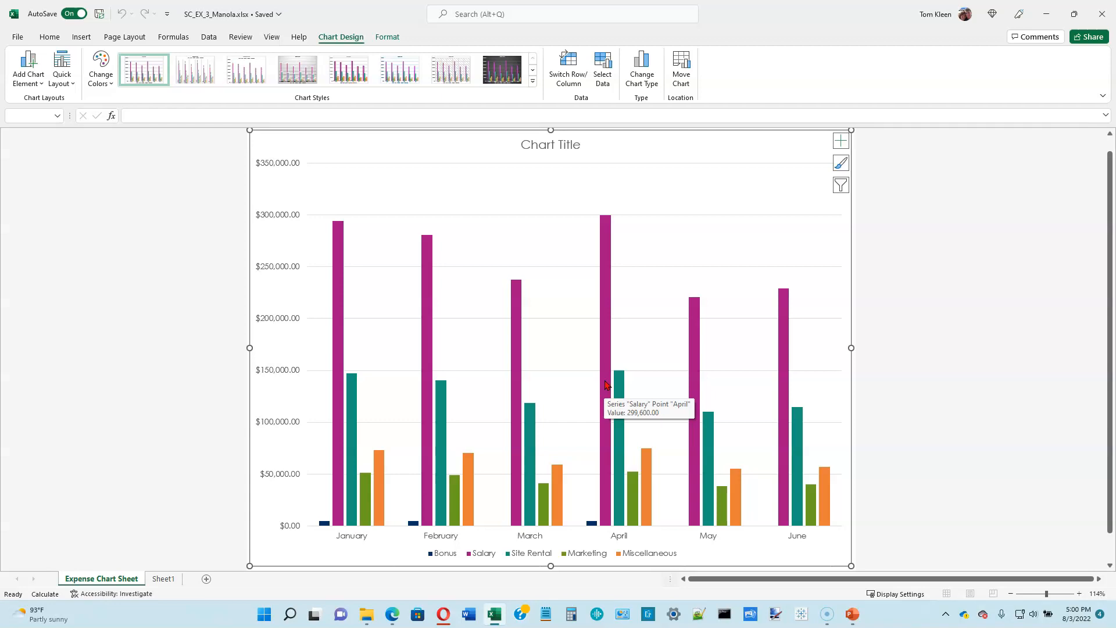
Step: Replace the placeholder chart title with "Six-Month Projected Expenses"
{"action": "left_click", "coordinate": [568, 144]}
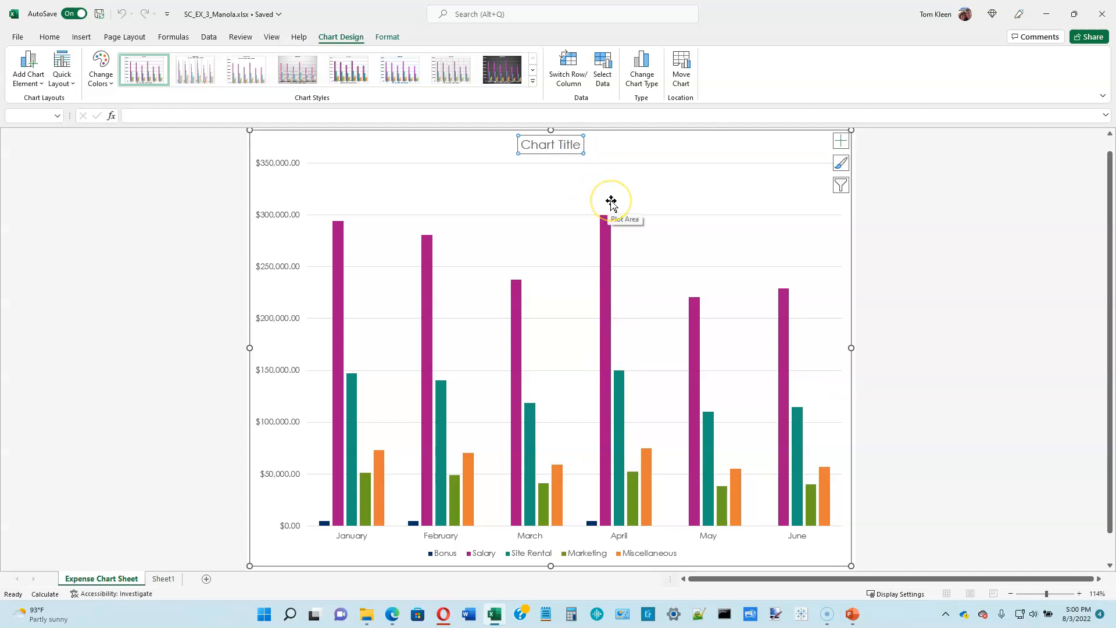
{"action": "left_click", "coordinate": [569, 144]}
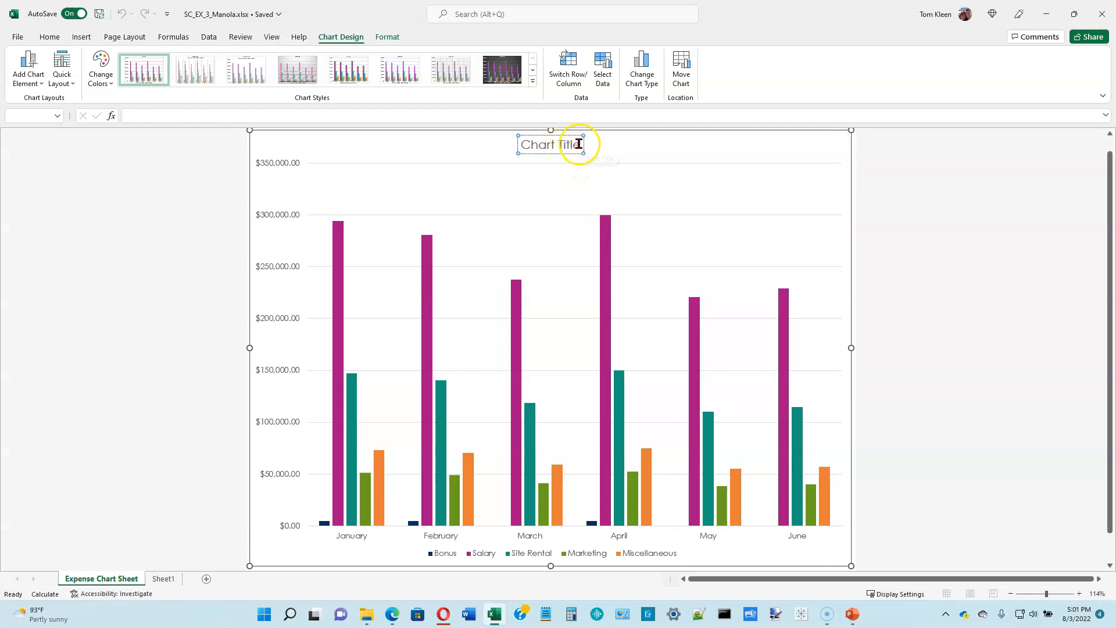
{"action": "left_click_drag", "start_coordinate": [580, 145], "coordinate": [521, 145]}
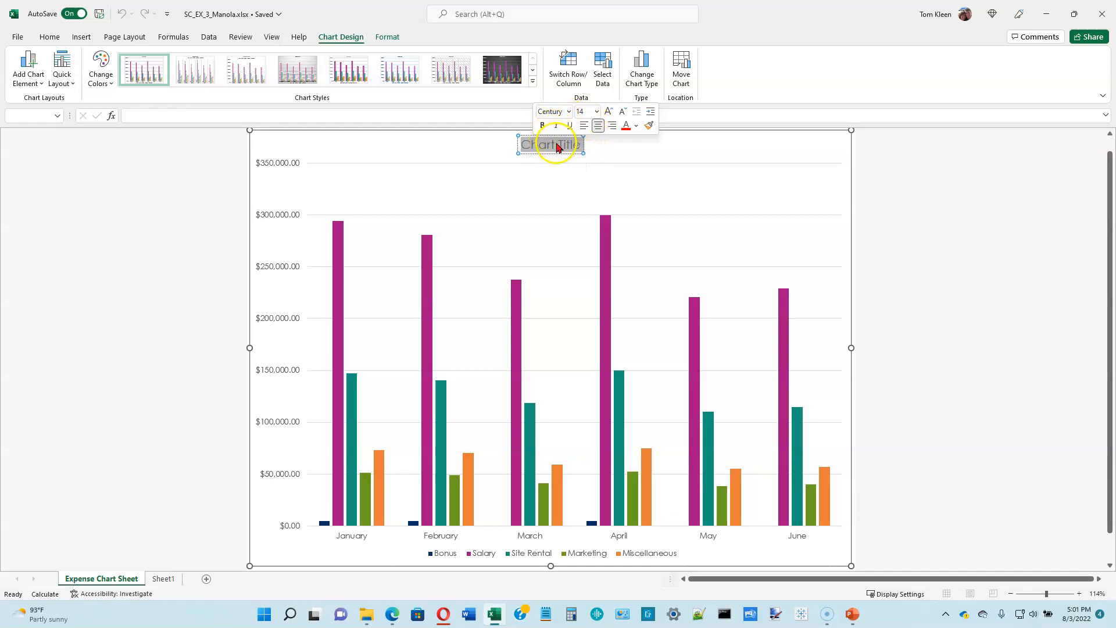
{"action": "left_click", "coordinate": [544, 173]}
{"action": "left_click", "coordinate": [530, 144]}
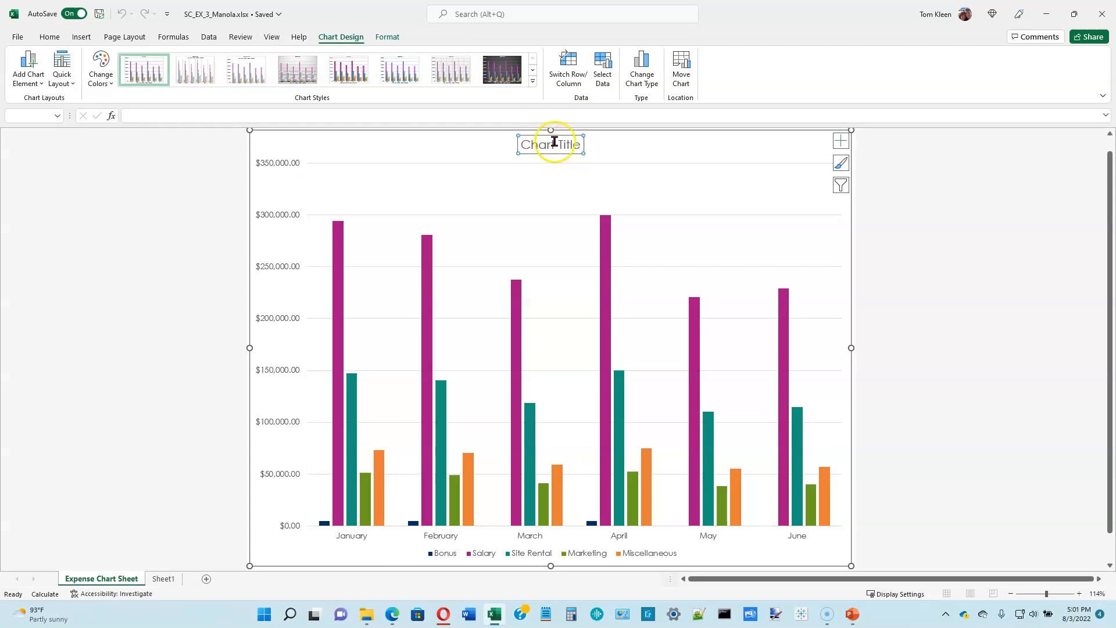
{"action": "left_click", "coordinate": [248, 118]}
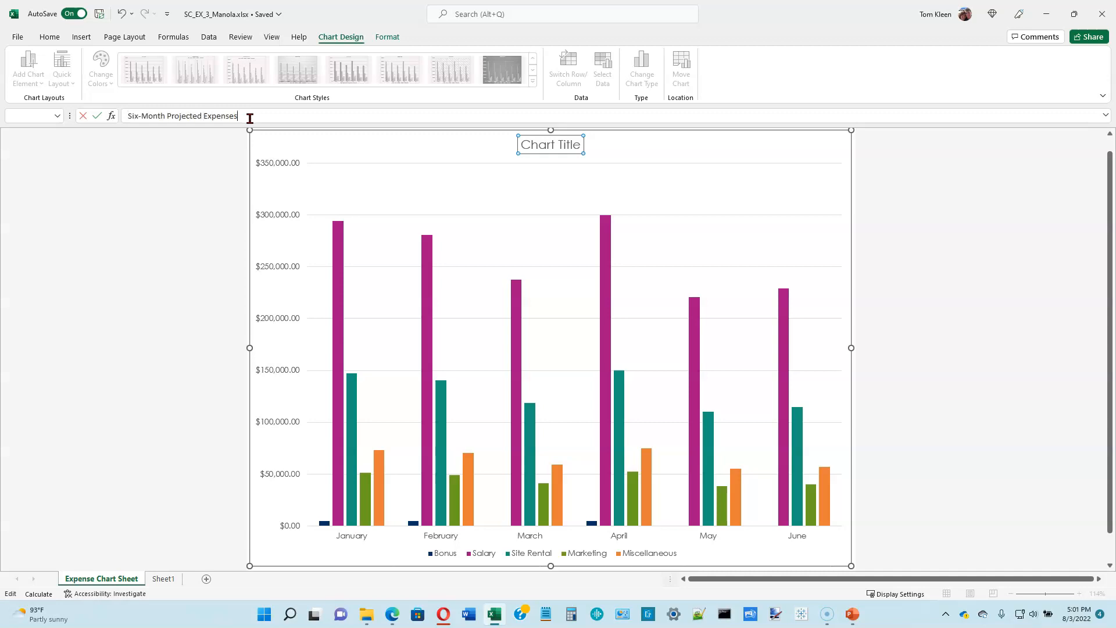
{"action": "key", "text": "Return"}
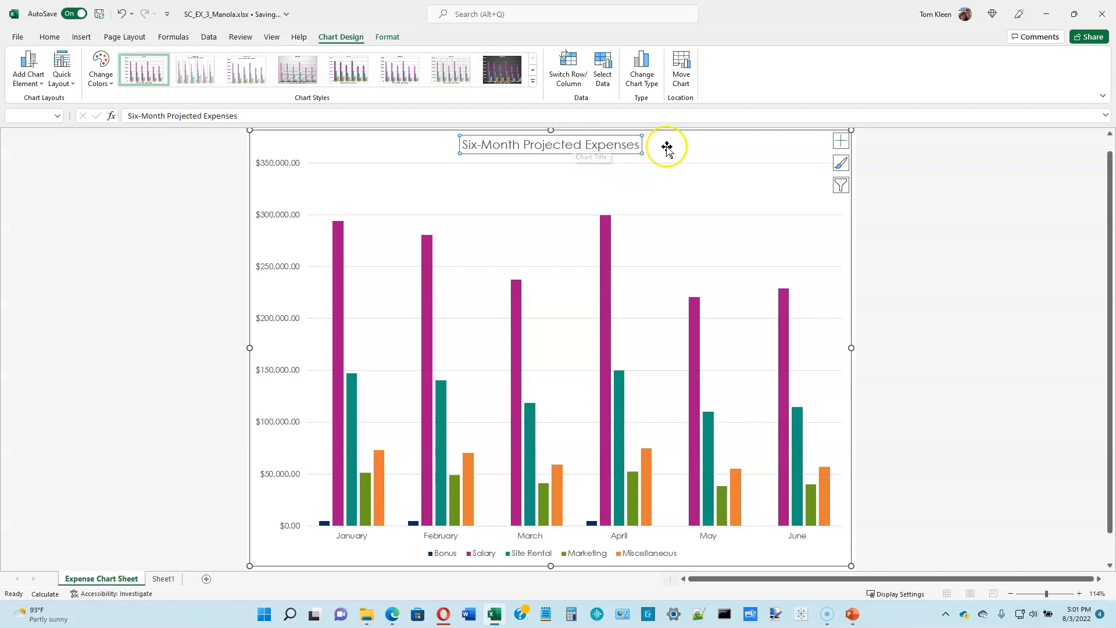
{"action": "left_click", "coordinate": [689, 148]}
Step: Underline the chart title text
{"action": "left_click", "coordinate": [606, 144]}
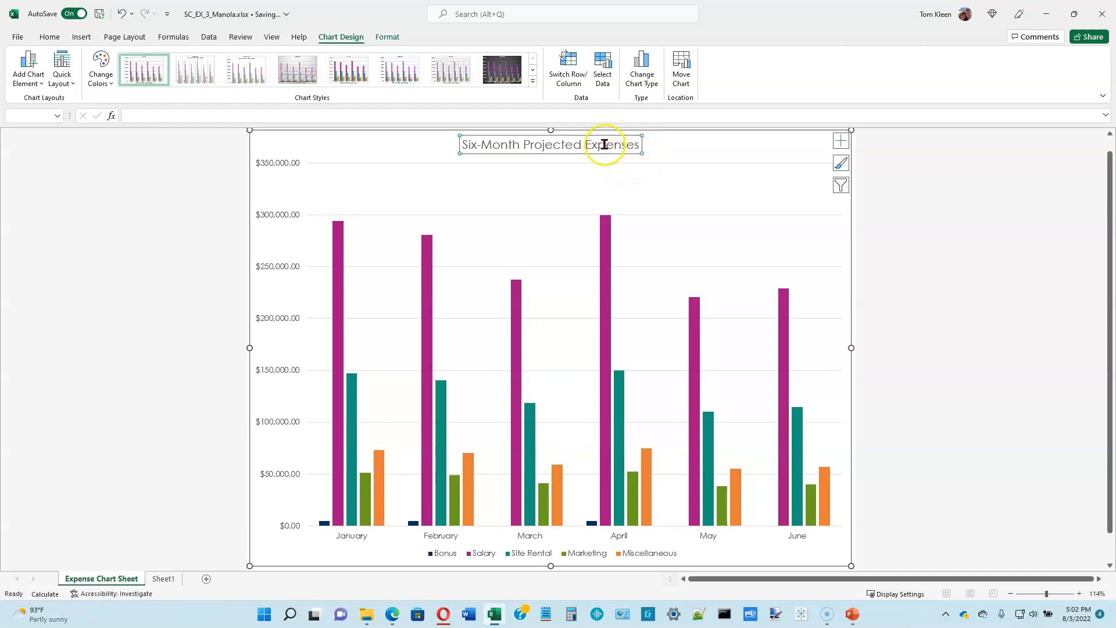
{"action": "left_click", "coordinate": [734, 146]}
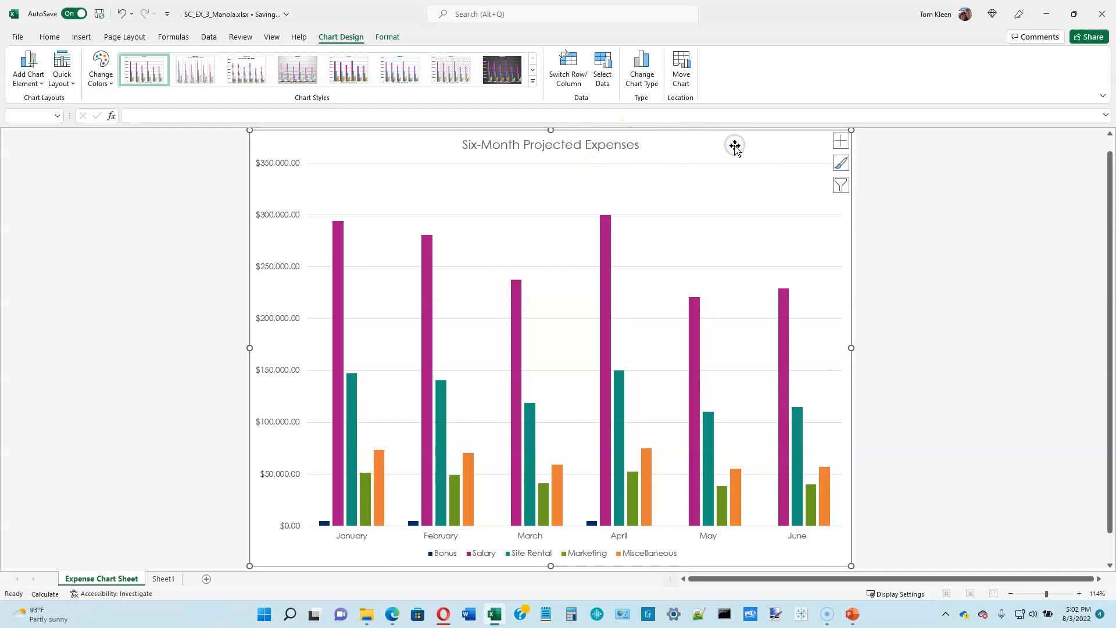
{"action": "left_click", "coordinate": [599, 152]}
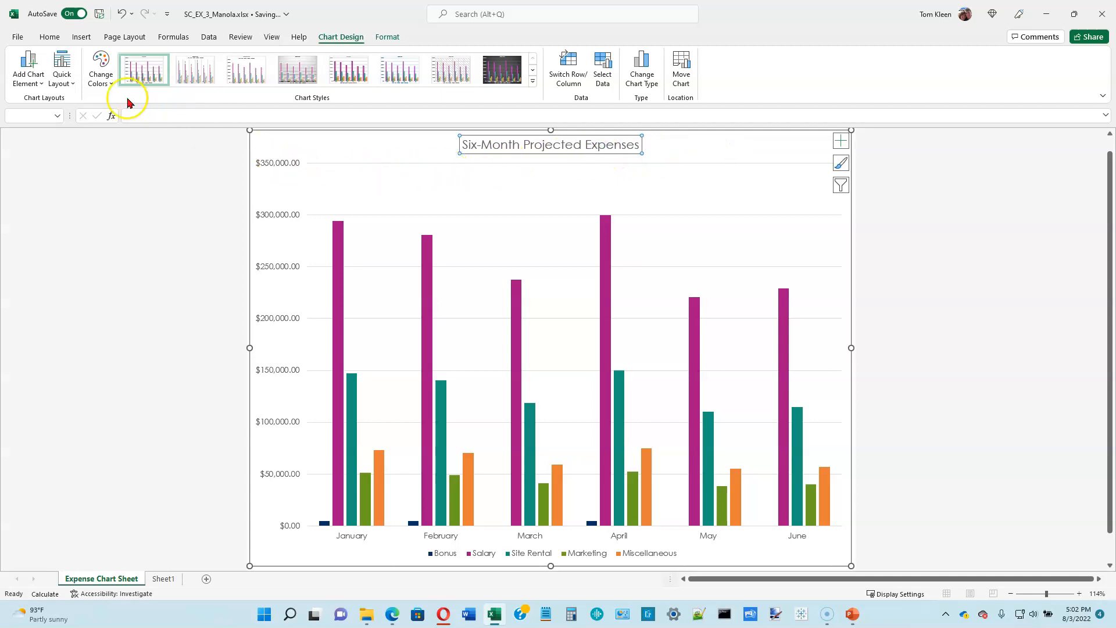
{"action": "left_click", "coordinate": [51, 38]}
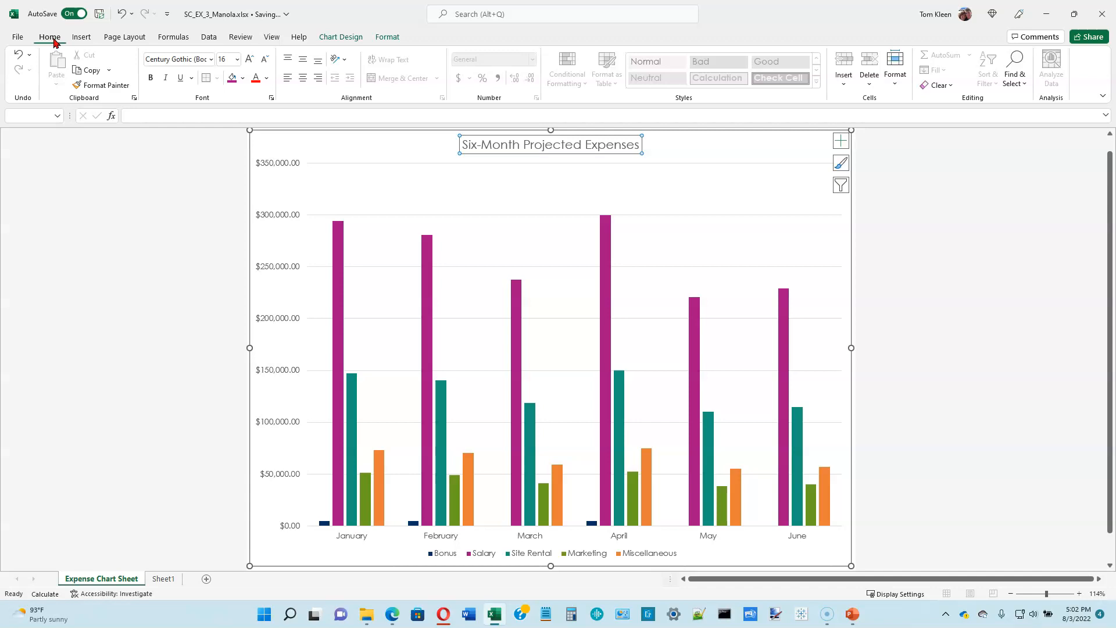
{"action": "left_click", "coordinate": [181, 79]}
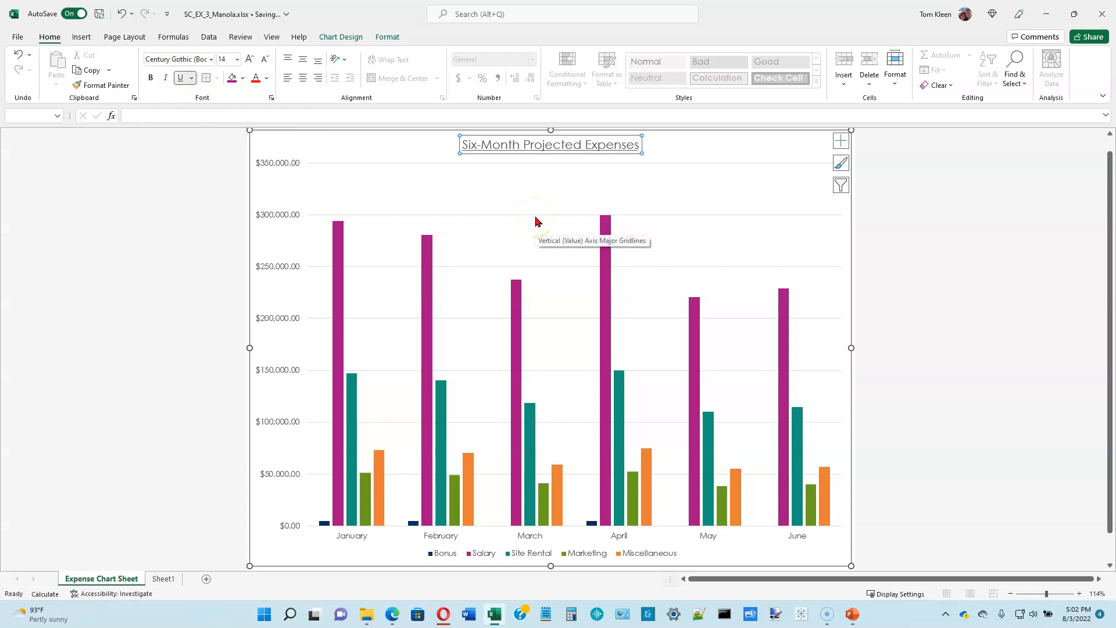
{"action": "left_click", "coordinate": [699, 154]}
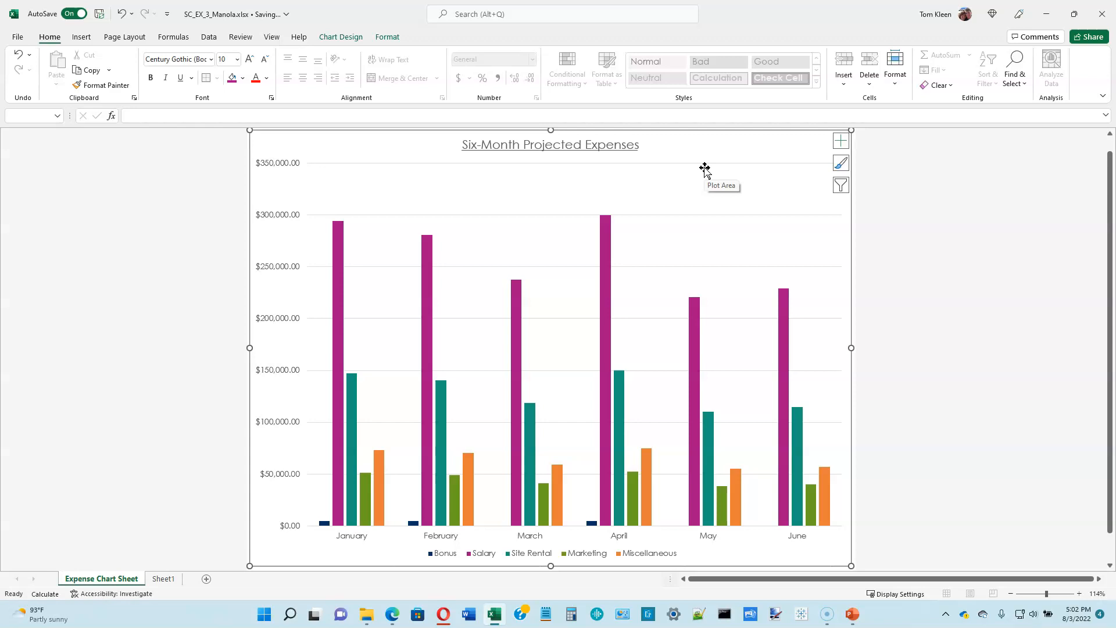
Step: Add data labels to all columns of the chart, positioned at Outside End
{"action": "left_click", "coordinate": [704, 155]}
{"action": "left_click", "coordinate": [842, 141]}
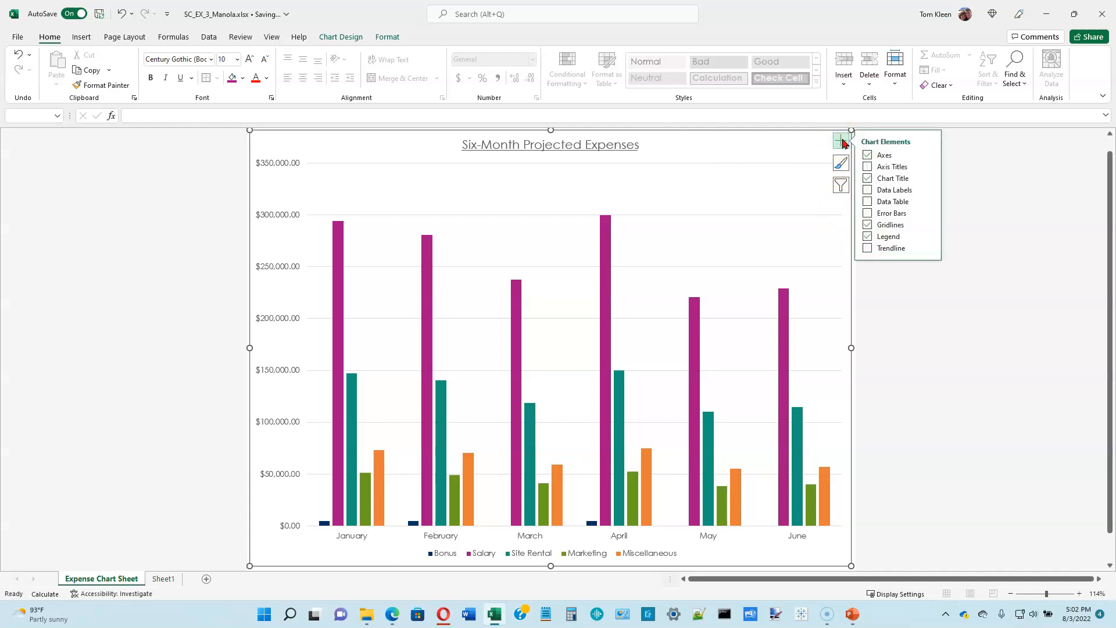
{"action": "left_click", "coordinate": [868, 190]}
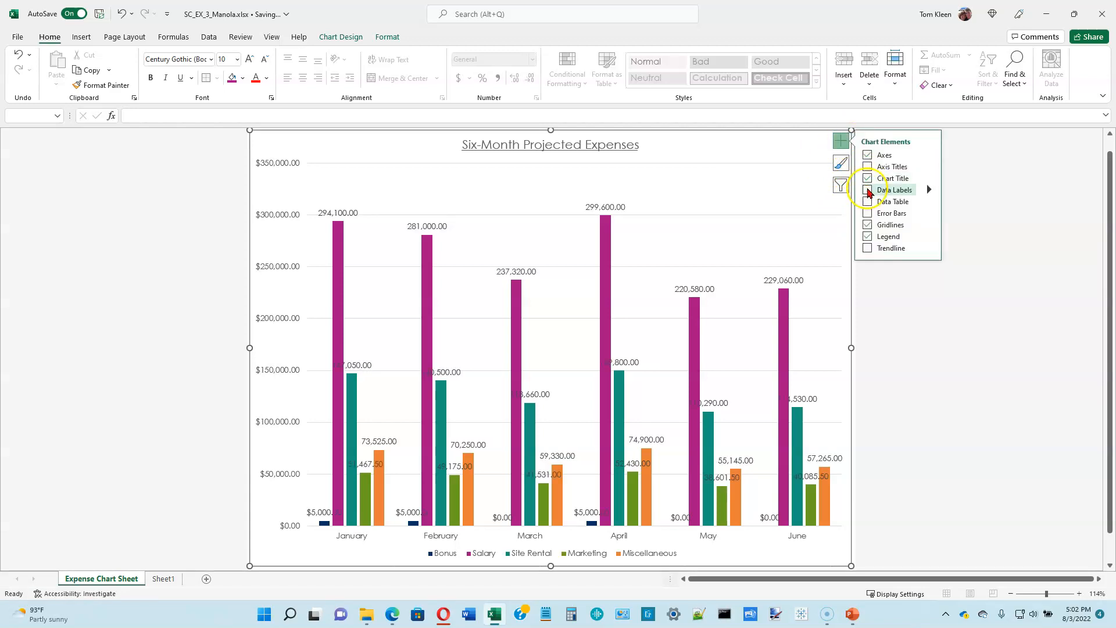
{"action": "left_click", "coordinate": [868, 191]}
{"action": "left_click", "coordinate": [928, 191]}
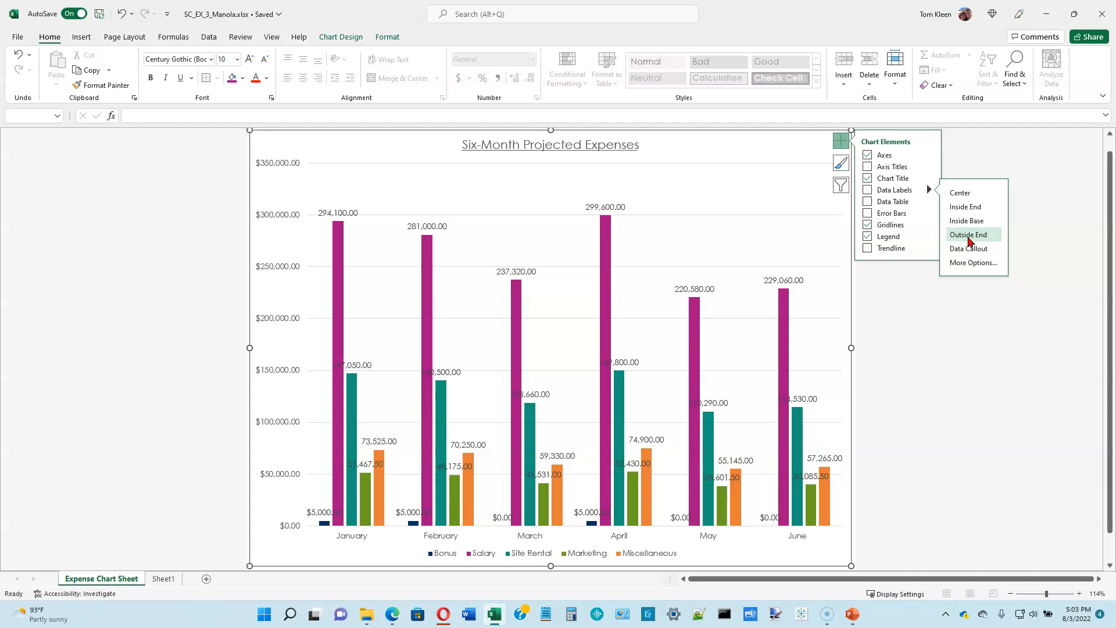
{"action": "left_click", "coordinate": [969, 235]}
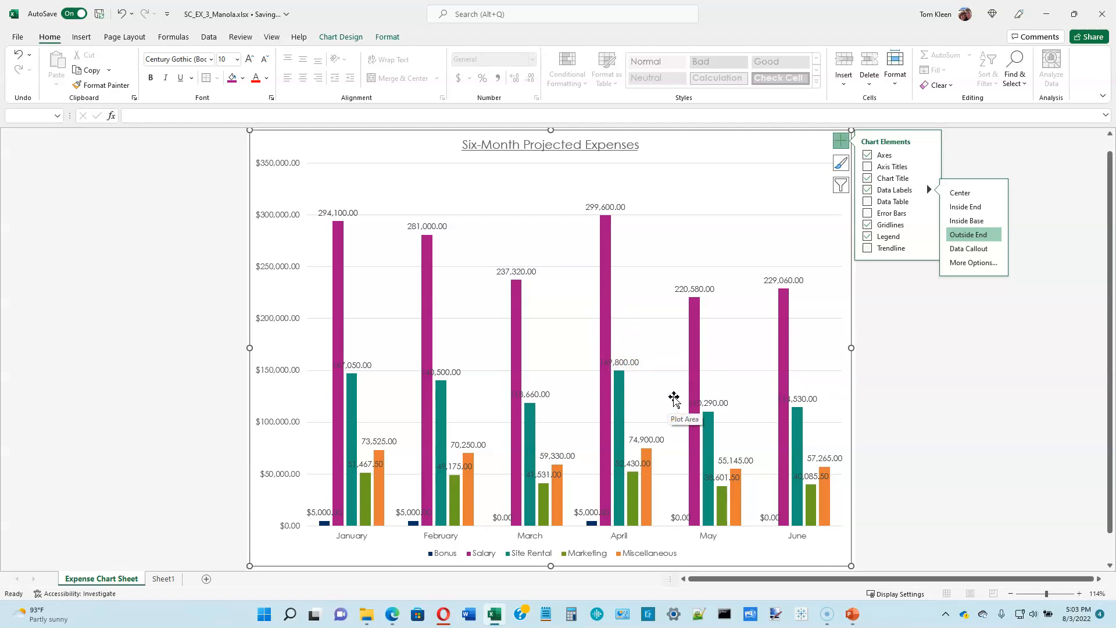
{"action": "left_click", "coordinate": [842, 143]}
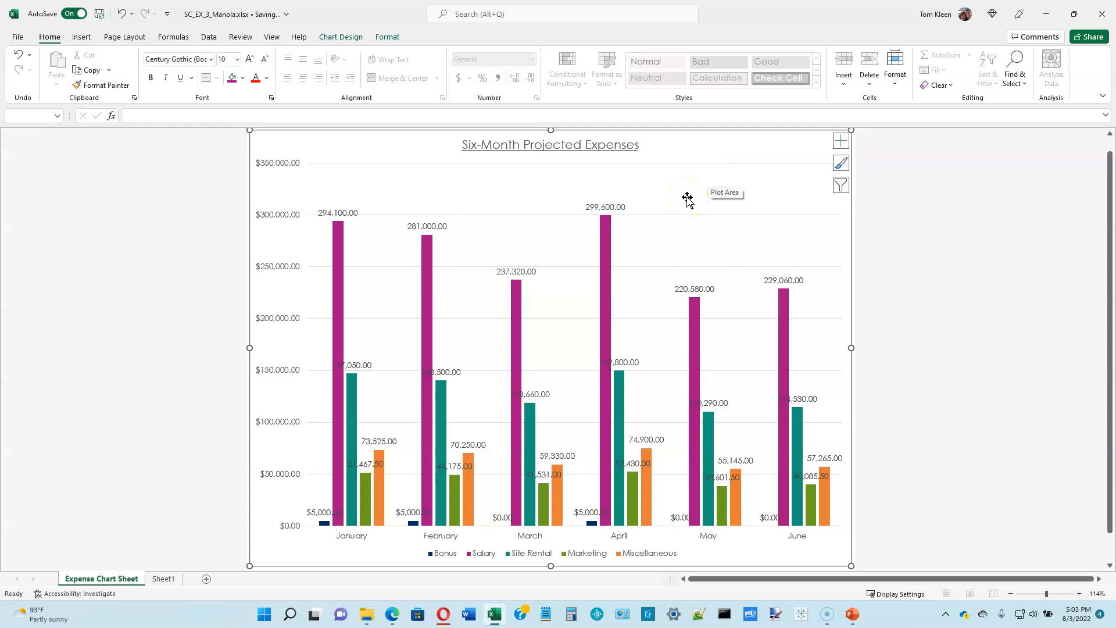
Step: Filter the Bonus and Salary series out of the column chart
{"action": "left_click", "coordinate": [842, 186]}
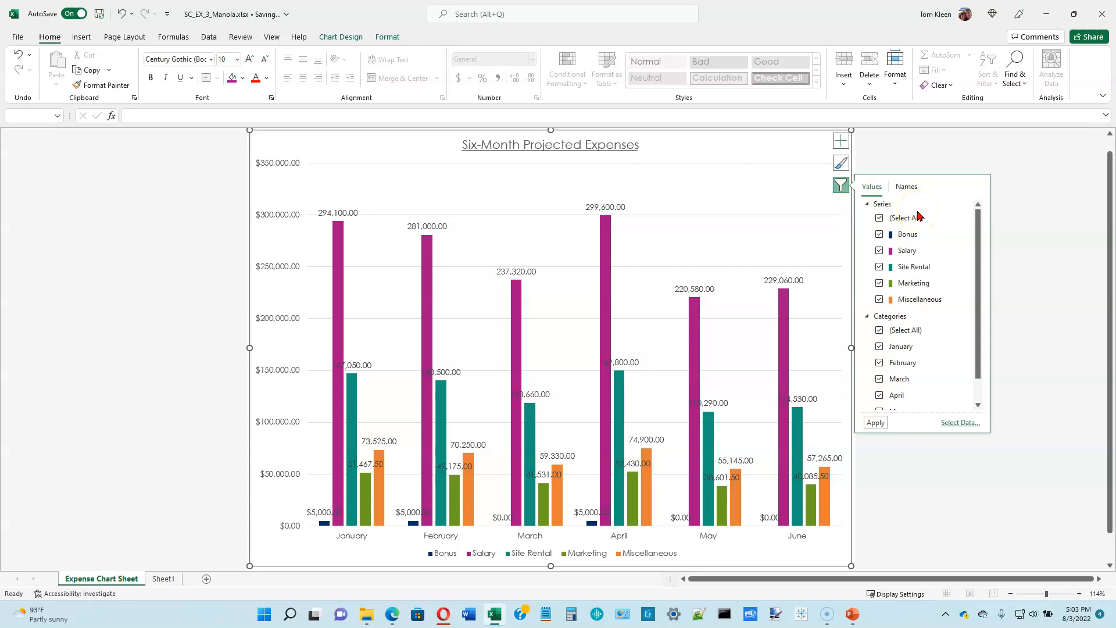
{"action": "left_click", "coordinate": [879, 235]}
{"action": "left_click", "coordinate": [879, 251]}
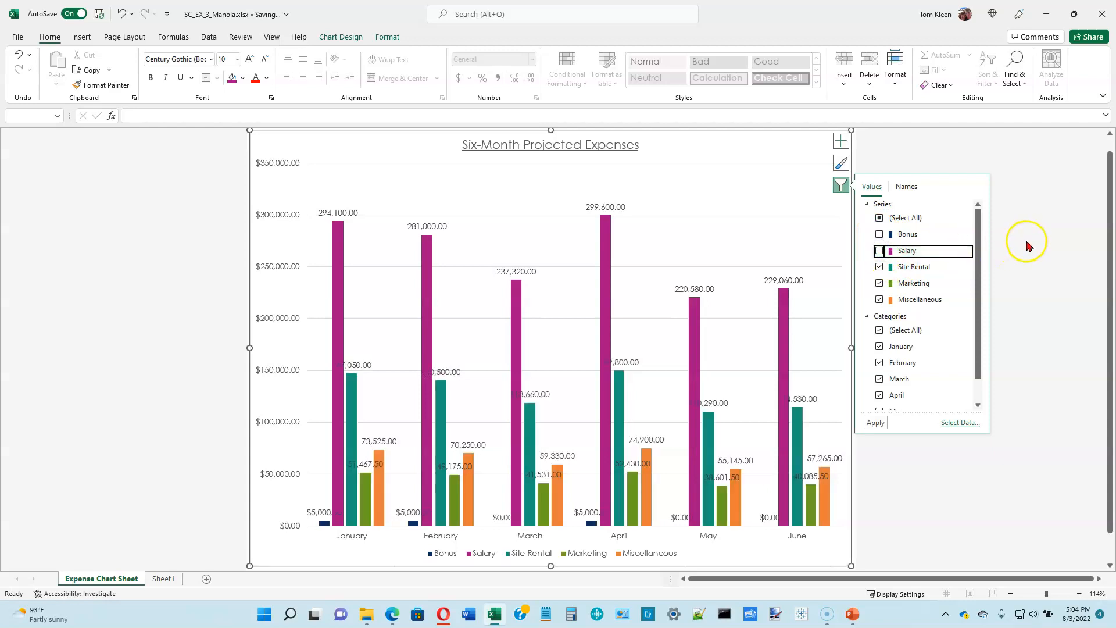
{"action": "left_click", "coordinate": [875, 422]}
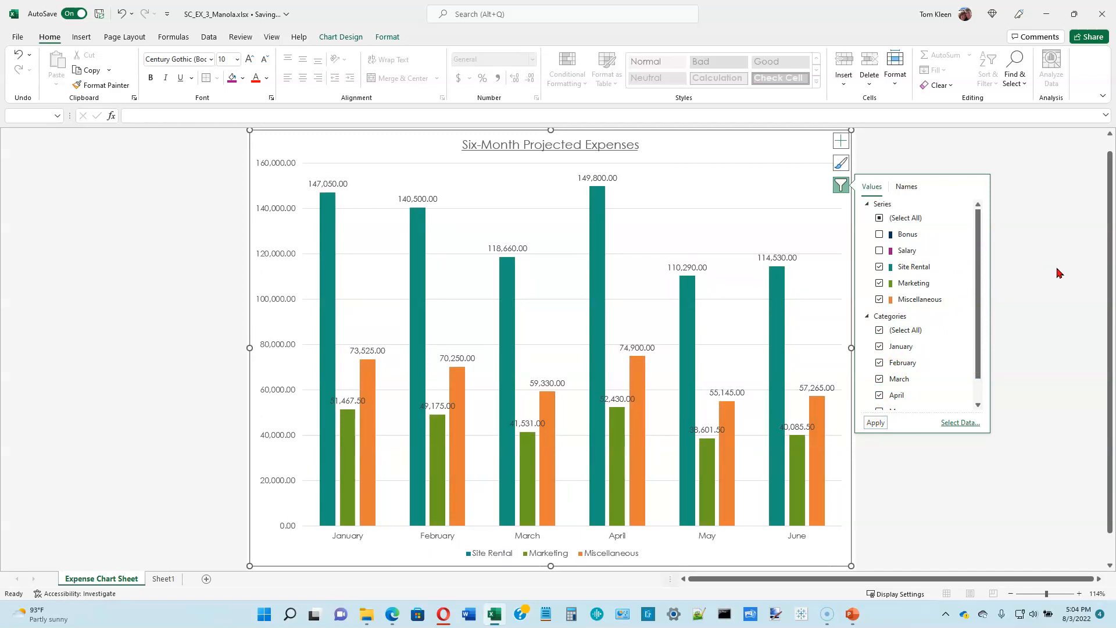
{"action": "left_click", "coordinate": [841, 184]}
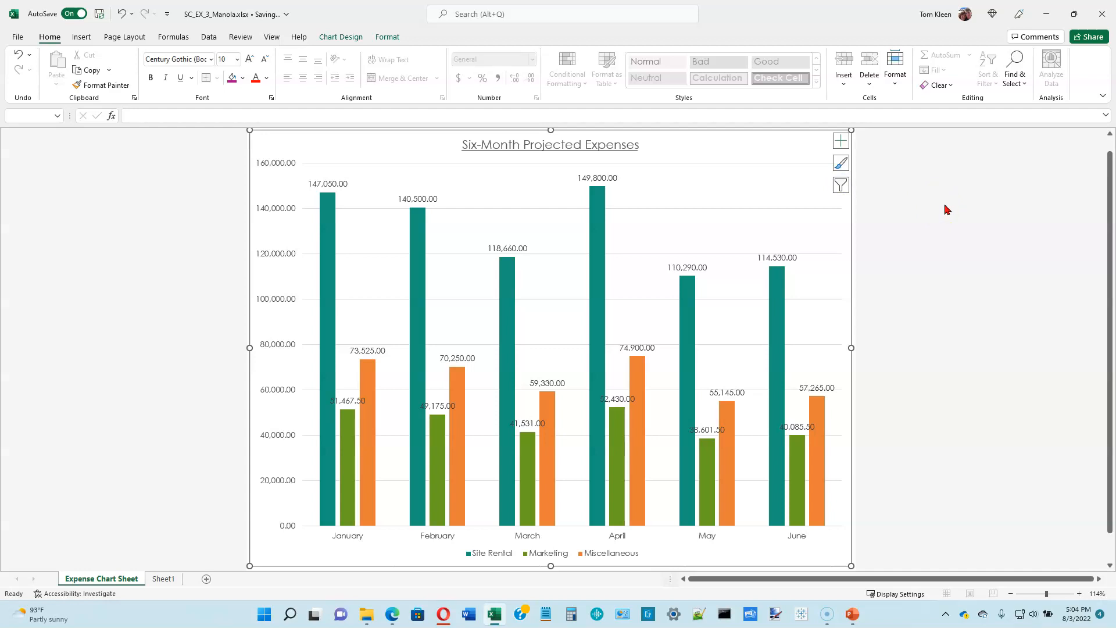
Step: Add only a primary vertical axis title to the chart and set its text to "$"
{"action": "left_click", "coordinate": [841, 141]}
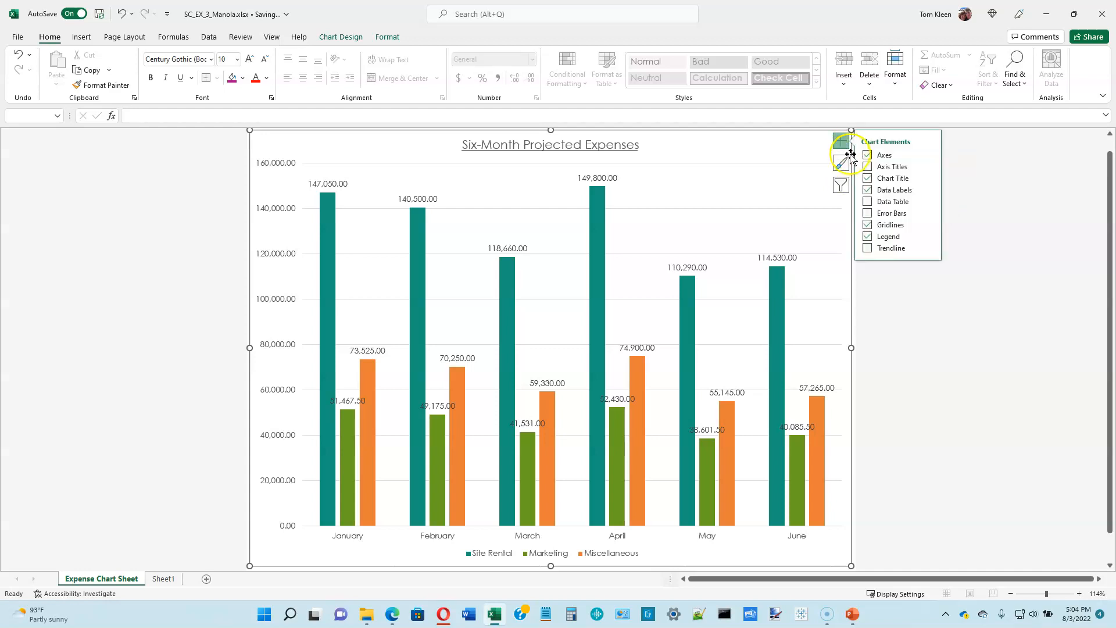
{"action": "left_click", "coordinate": [869, 167]}
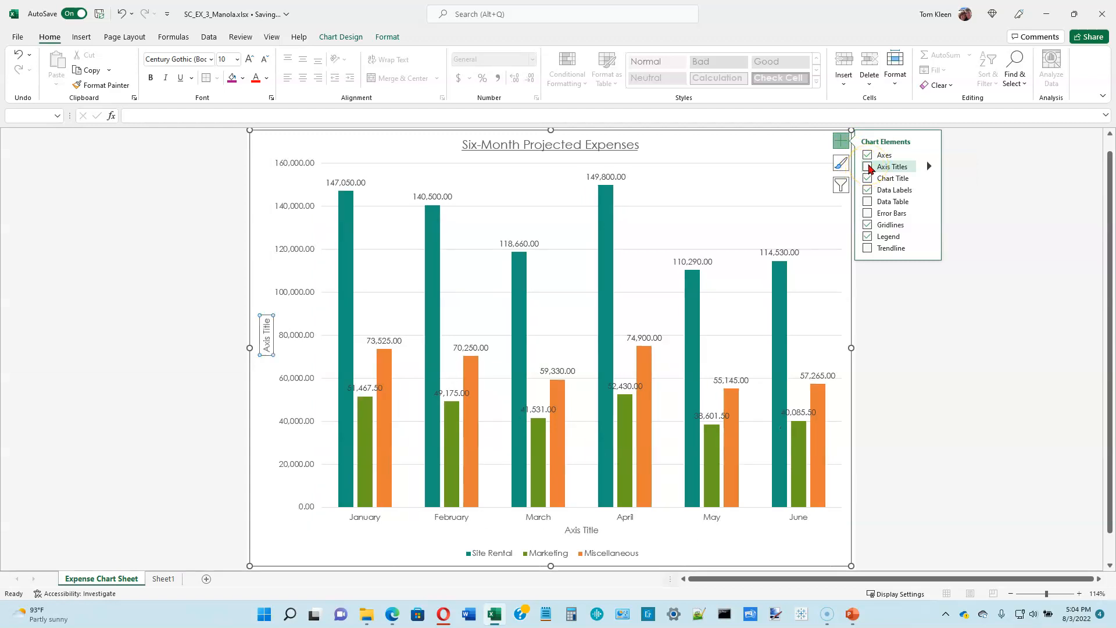
{"action": "left_click", "coordinate": [869, 167]}
{"action": "left_click", "coordinate": [929, 167]}
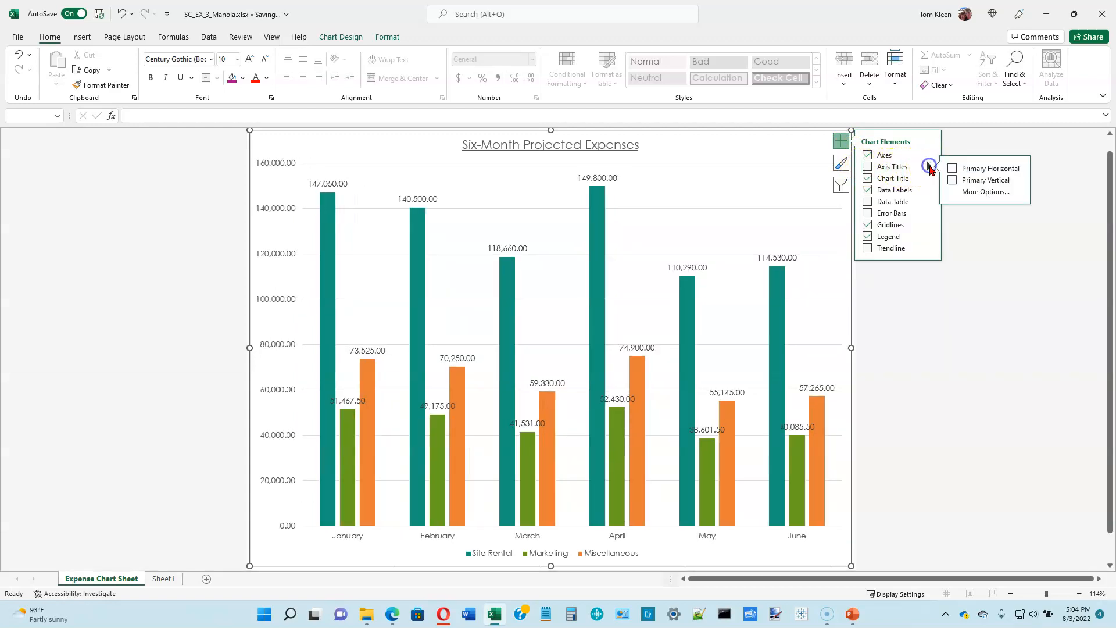
{"action": "left_click", "coordinate": [962, 172]}
{"action": "left_click", "coordinate": [963, 173]}
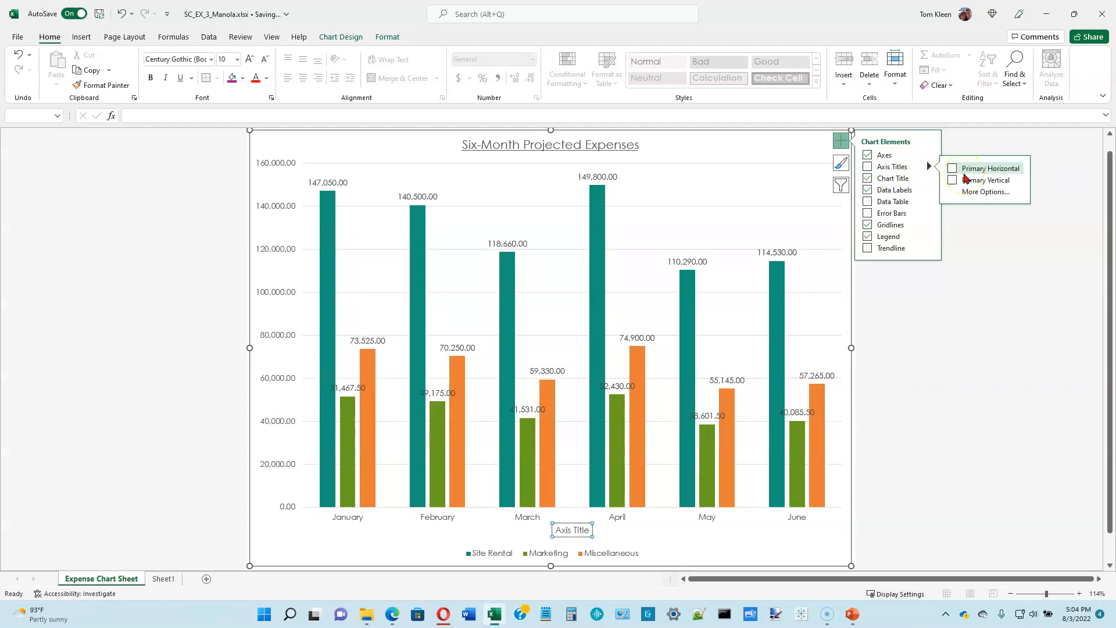
{"action": "left_click", "coordinate": [953, 181]}
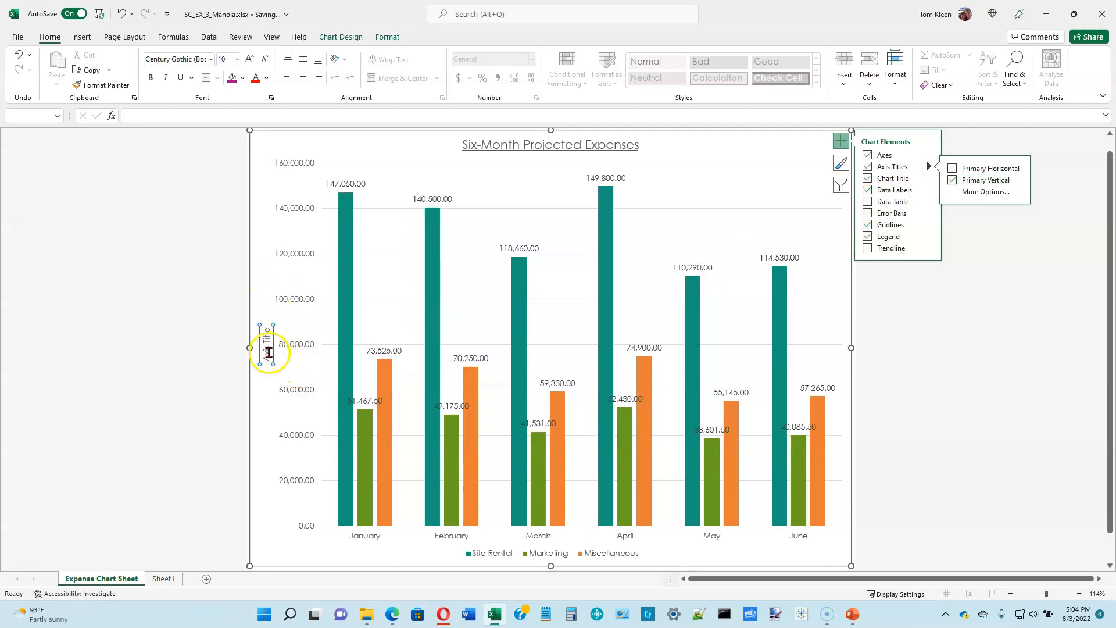
{"action": "left_click", "coordinate": [184, 116]}
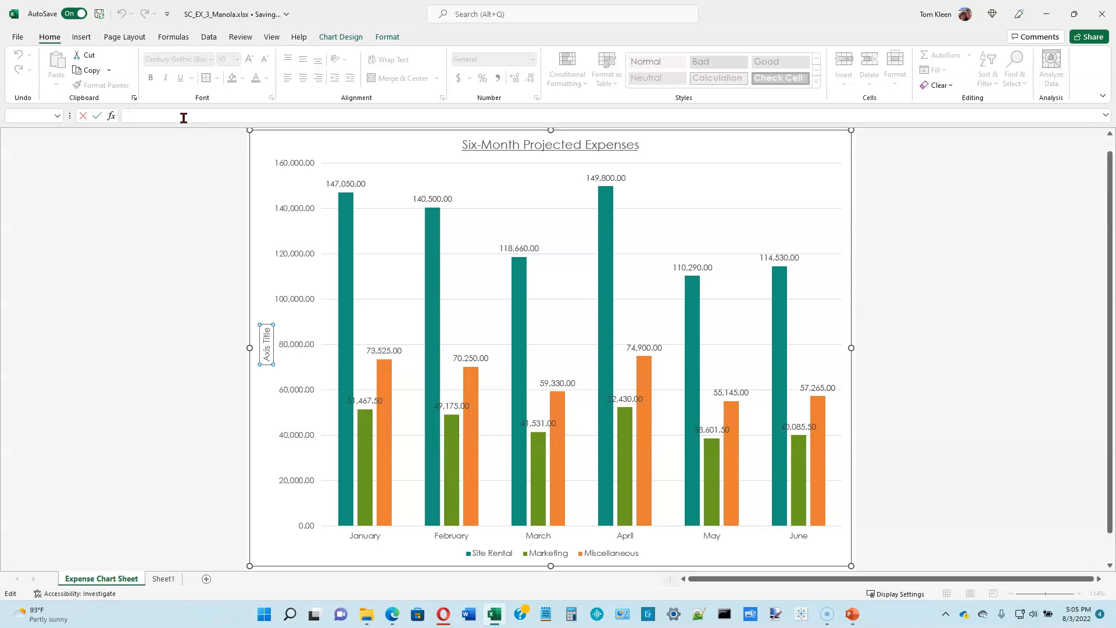
{"action": "key", "text": "Return"}
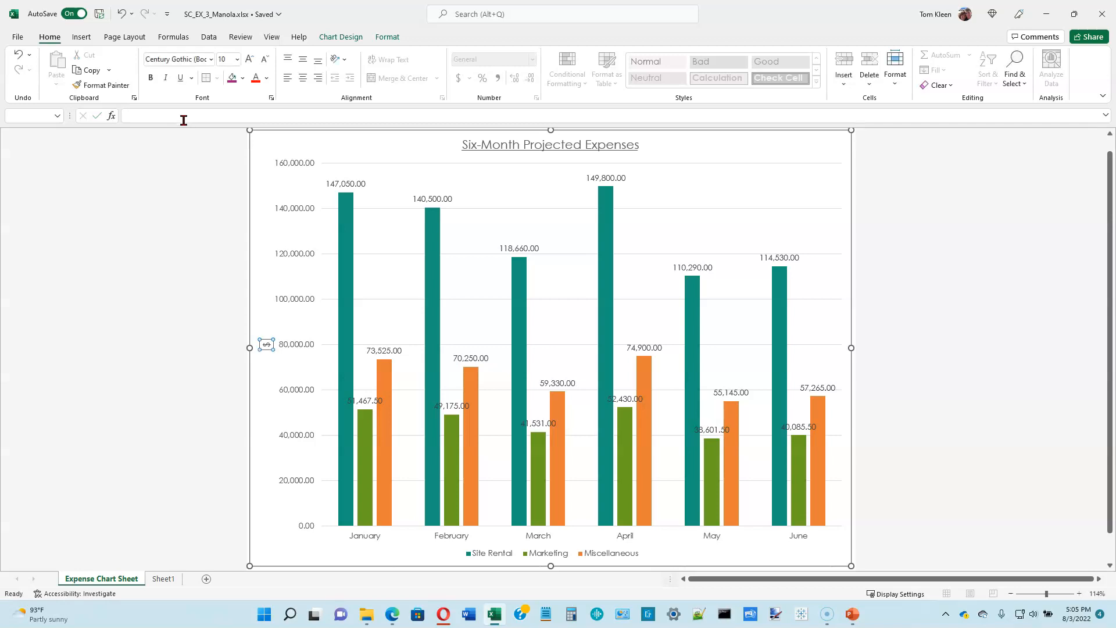
Step: Open the formatting settings of the vertical axis title and look through its title and text options for the text direction setting
{"action": "right_click", "coordinate": [267, 346]}
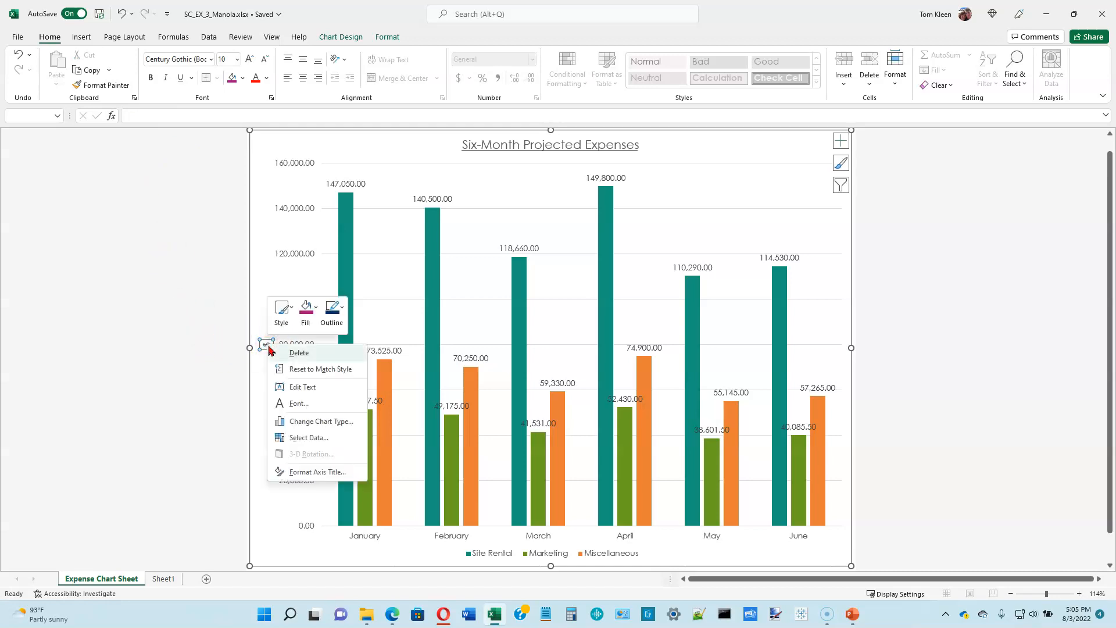
{"action": "left_click", "coordinate": [320, 471]}
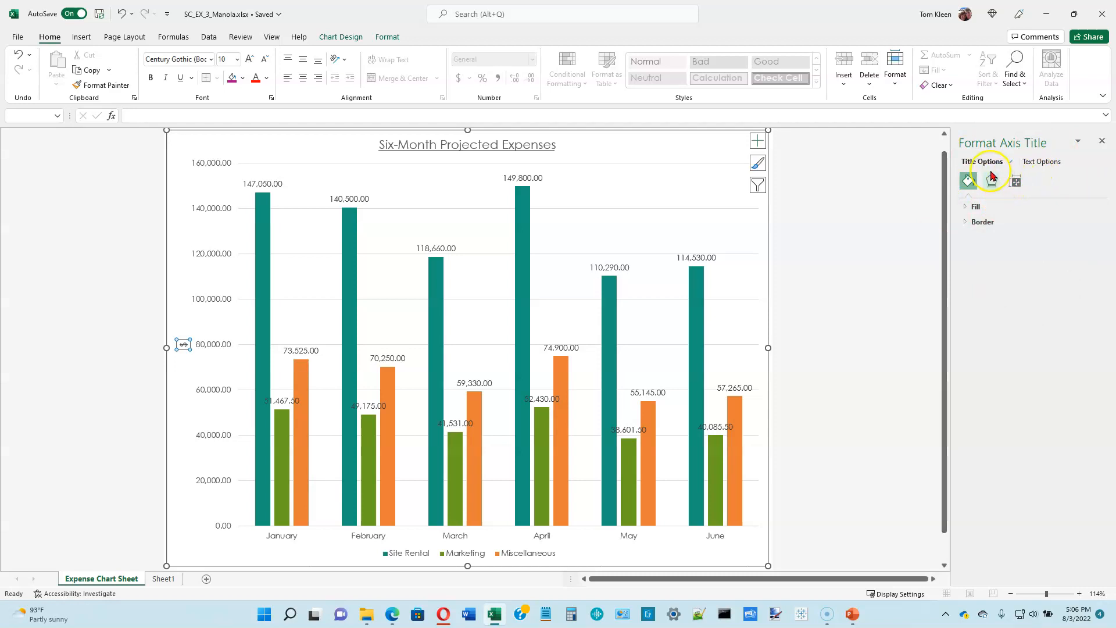
{"action": "left_click", "coordinate": [1042, 162]}
{"action": "left_click", "coordinate": [1040, 164]}
{"action": "left_click", "coordinate": [981, 162]}
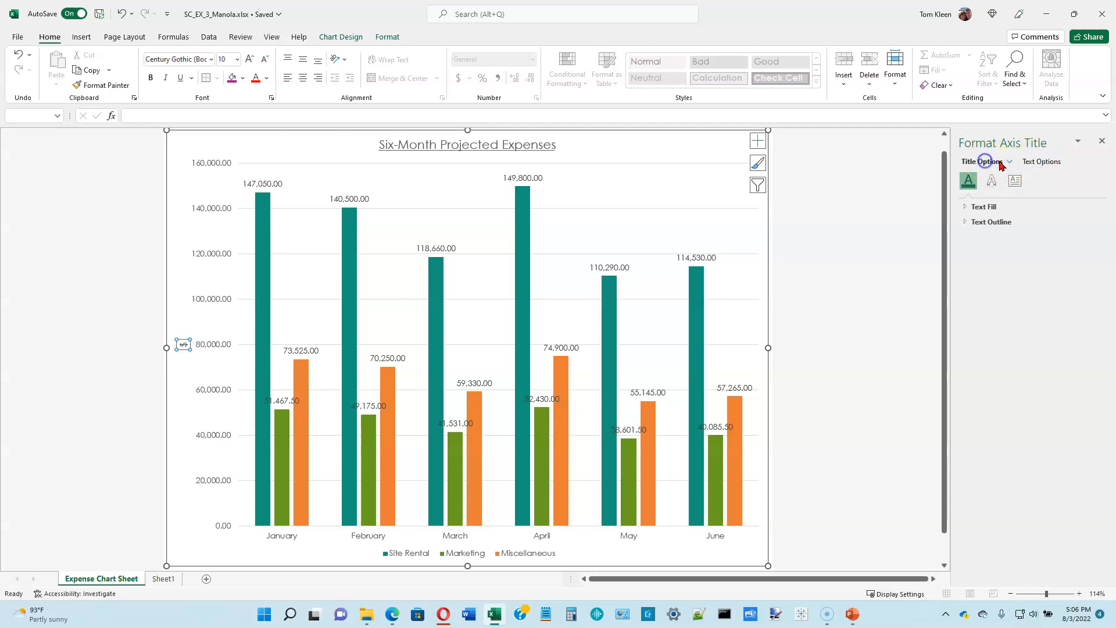
{"action": "left_click", "coordinate": [1030, 165]}
{"action": "left_click", "coordinate": [984, 163]}
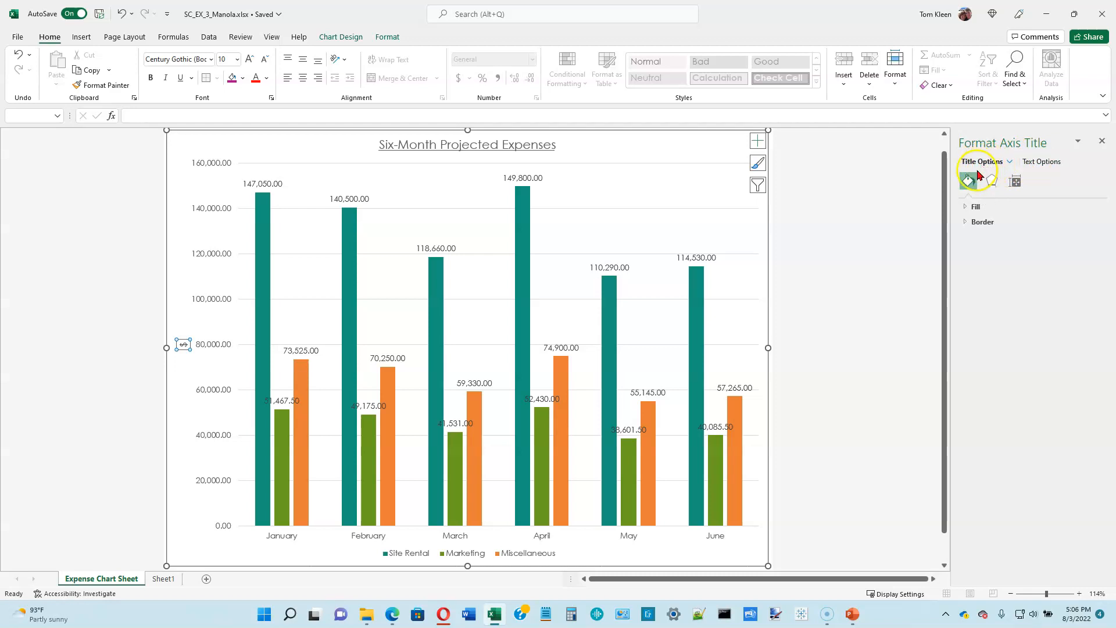
{"action": "left_click", "coordinate": [991, 184]}
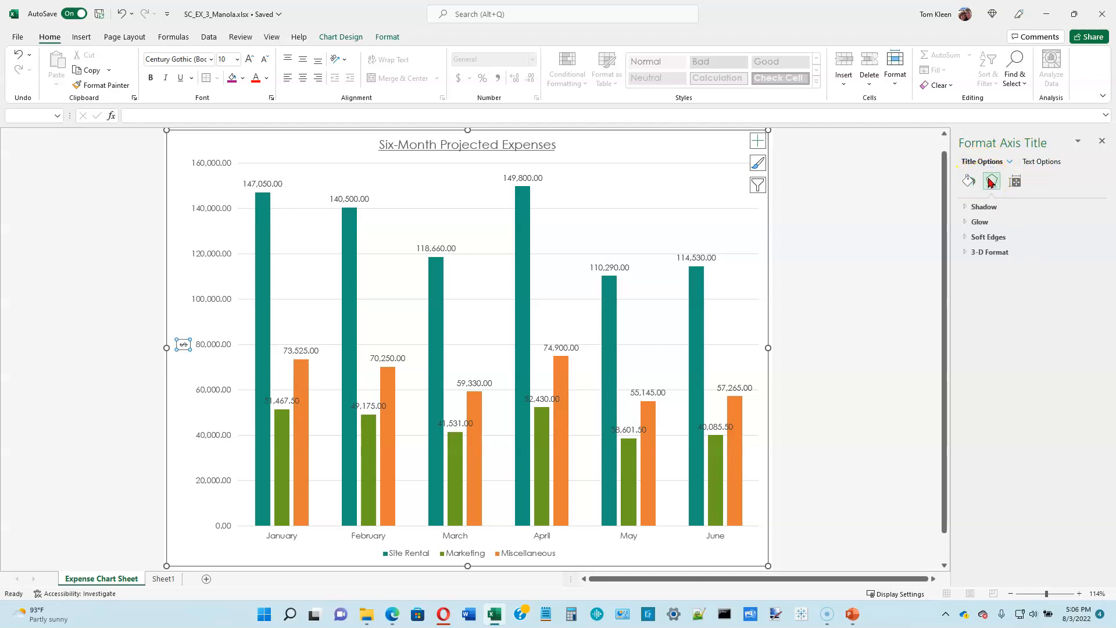
{"action": "left_click", "coordinate": [969, 181]}
{"action": "left_click", "coordinate": [1015, 181]}
{"action": "left_click", "coordinate": [992, 207]}
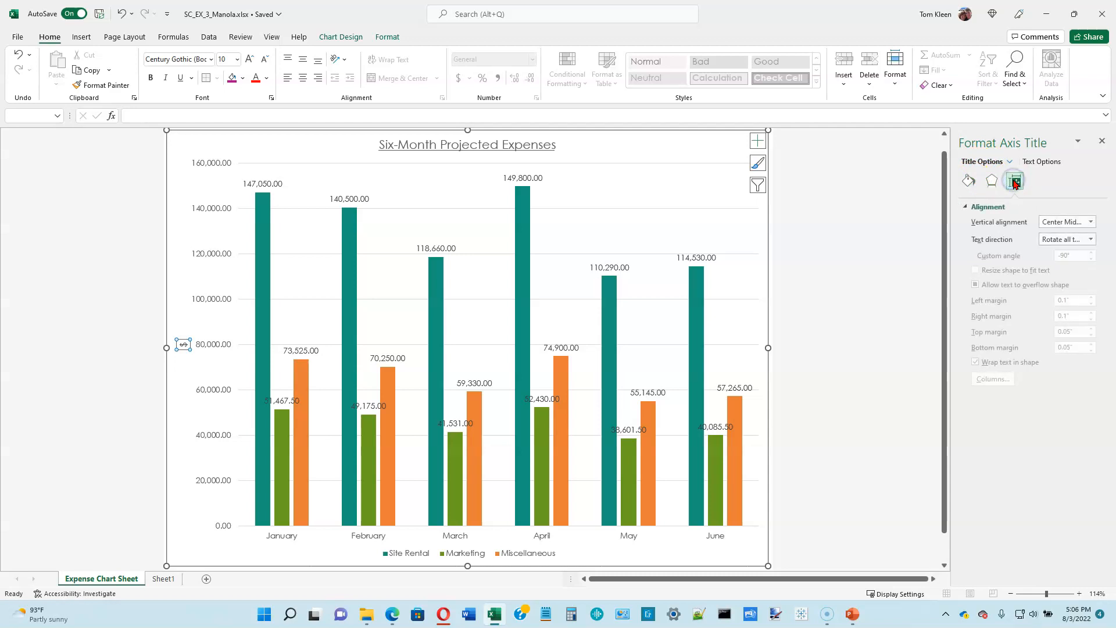
{"action": "left_click", "coordinate": [1042, 162]}
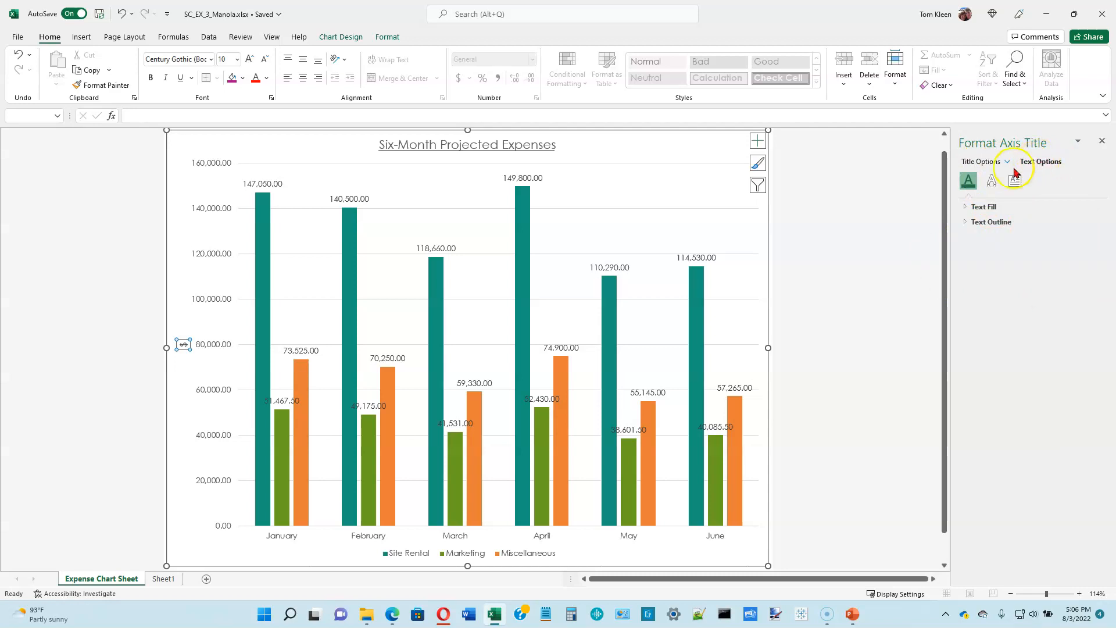
{"action": "left_click", "coordinate": [990, 181]}
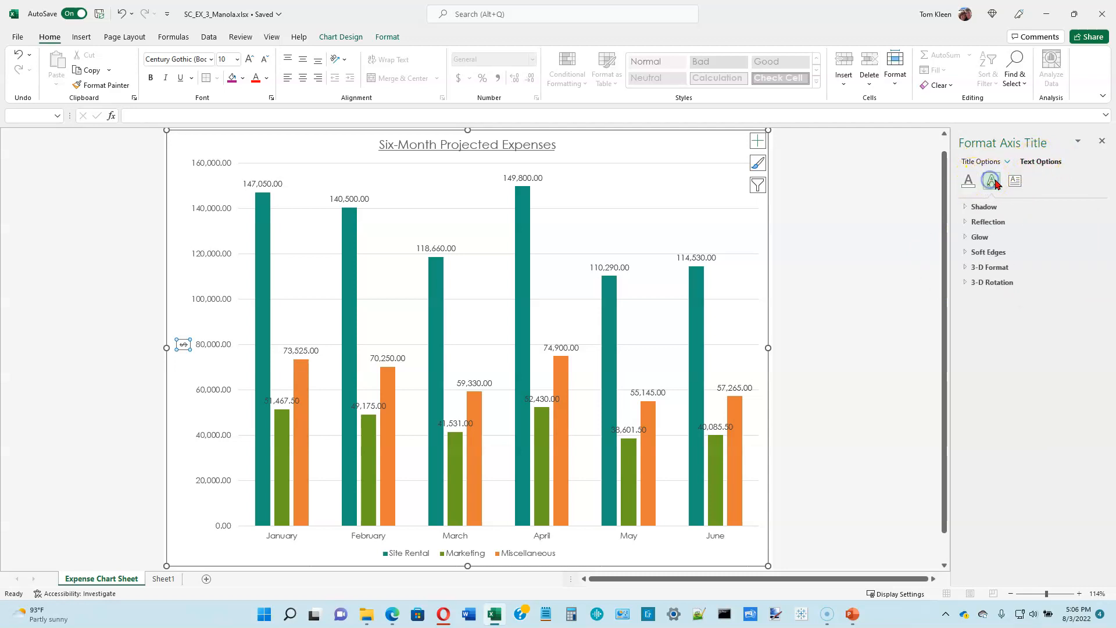
{"action": "left_click", "coordinate": [1014, 181]}
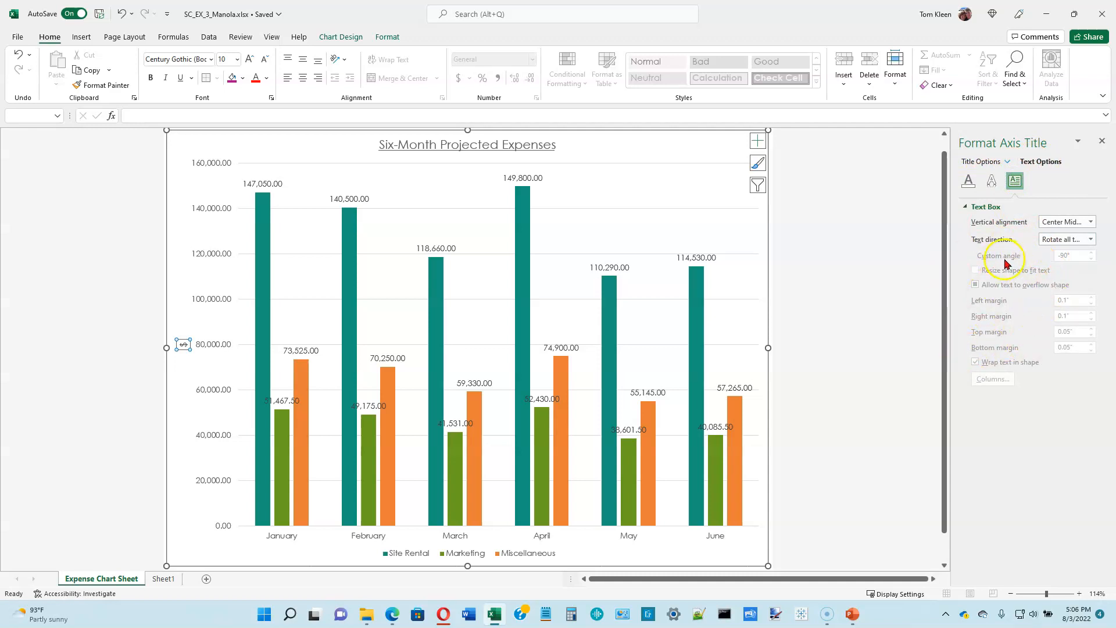
{"action": "left_click", "coordinate": [981, 162]}
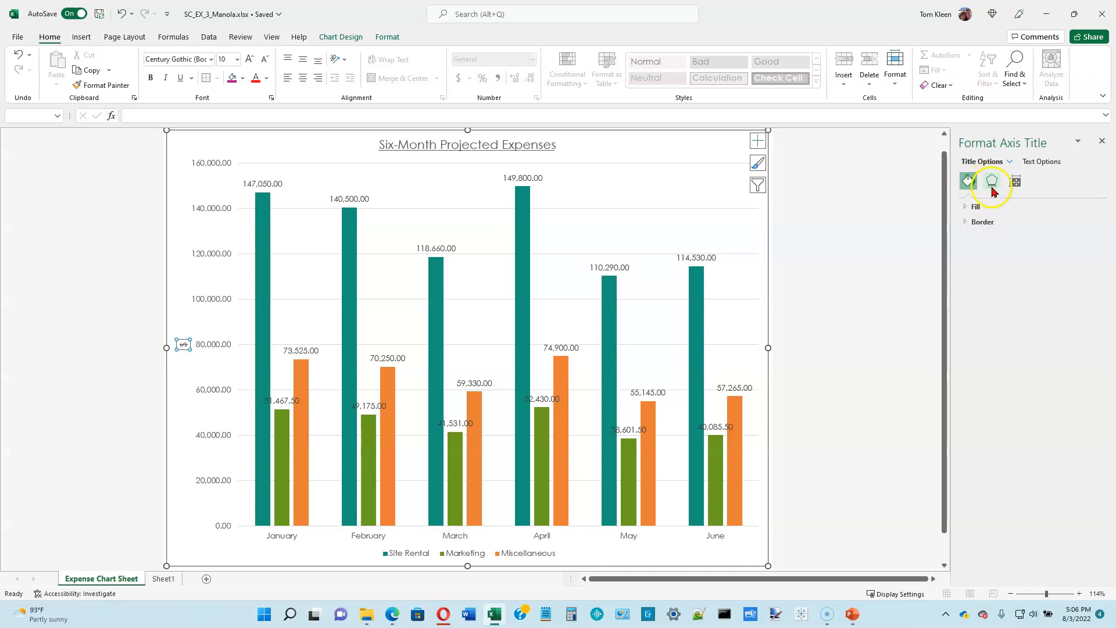
Step: Set the vertical axis title's text direction to Horizontal and close its formatting settings
{"action": "left_click", "coordinate": [1011, 183]}
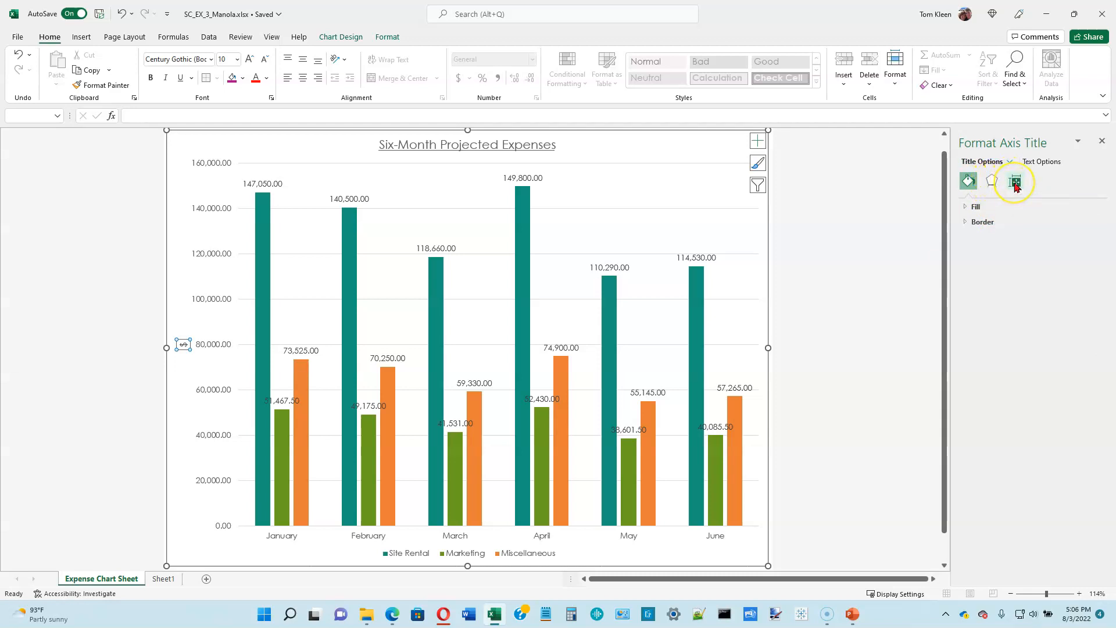
{"action": "left_click", "coordinate": [1015, 185]}
{"action": "left_click", "coordinate": [968, 208]}
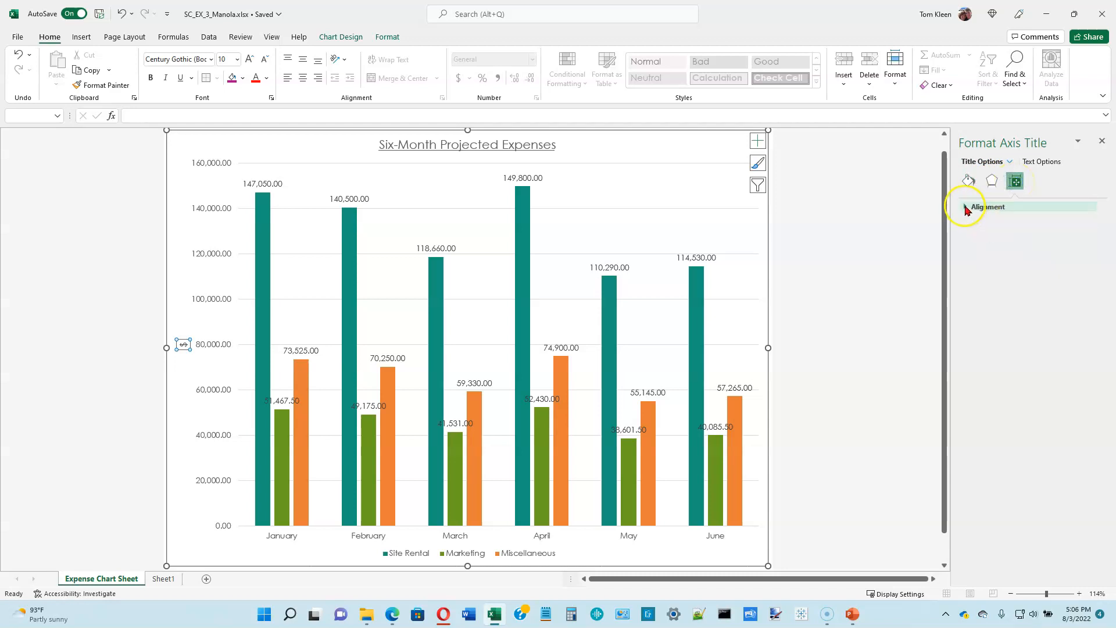
{"action": "left_click", "coordinate": [966, 208]}
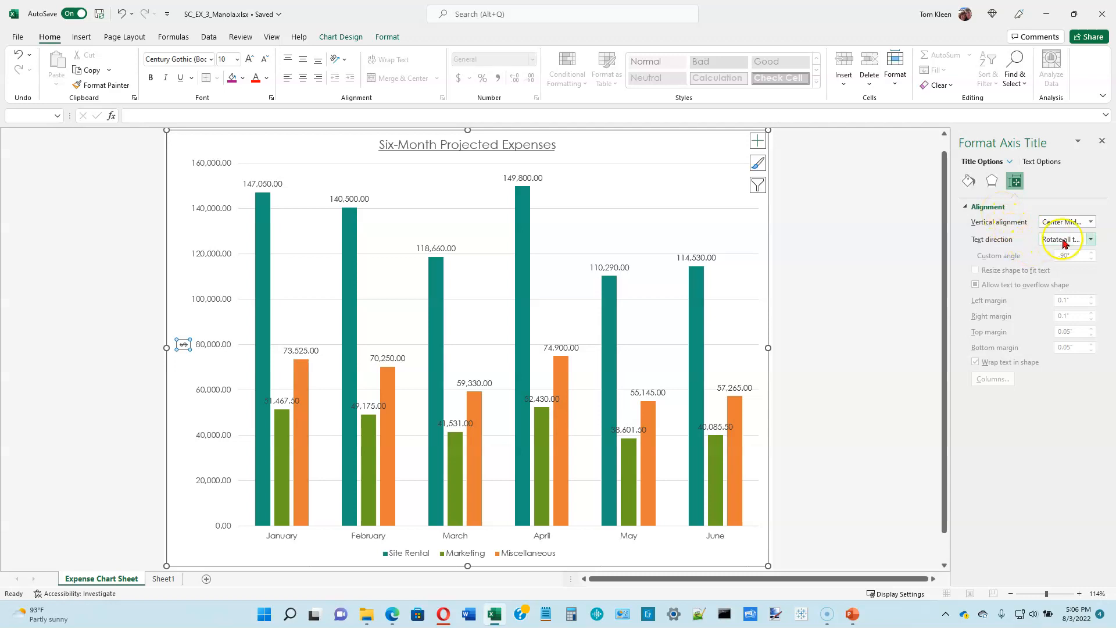
{"action": "left_click", "coordinate": [1091, 240]}
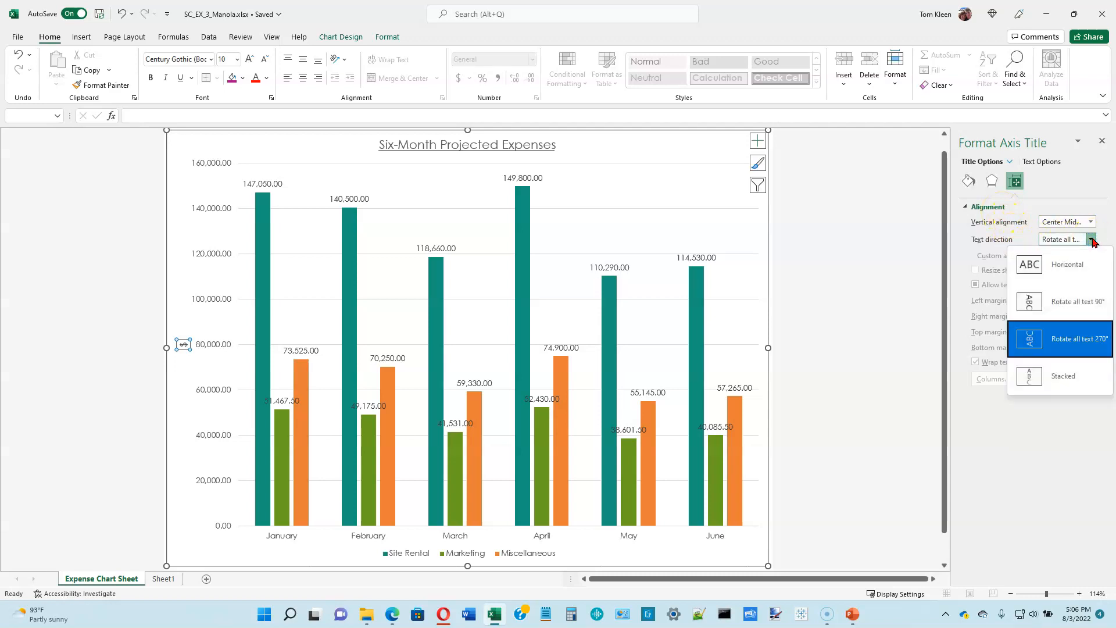
{"action": "left_click", "coordinate": [1074, 262]}
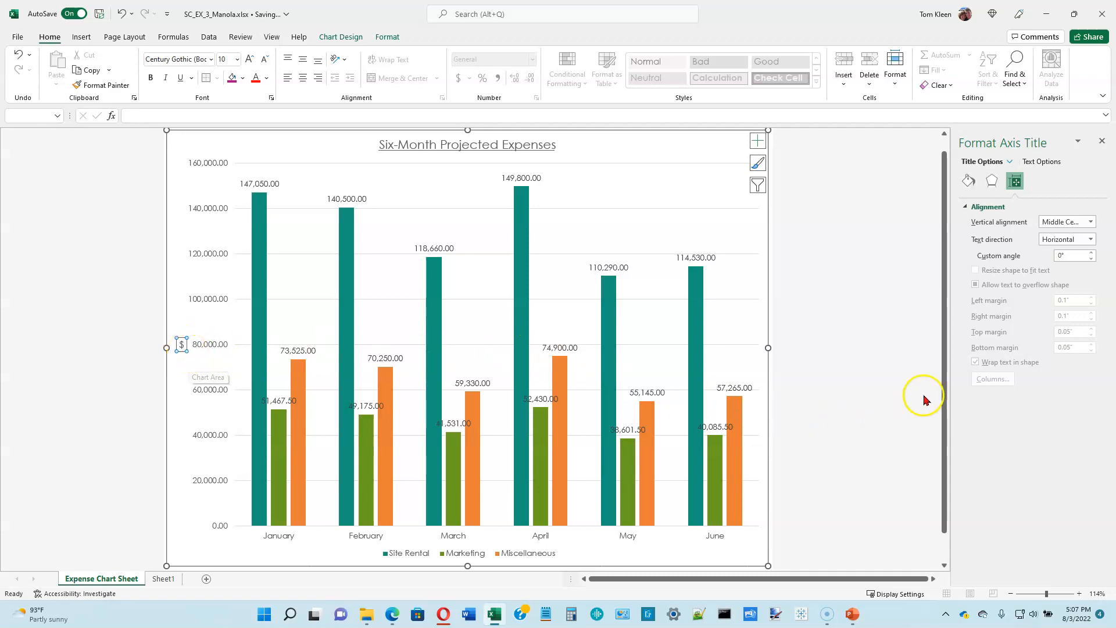
{"action": "left_click", "coordinate": [1101, 141]}
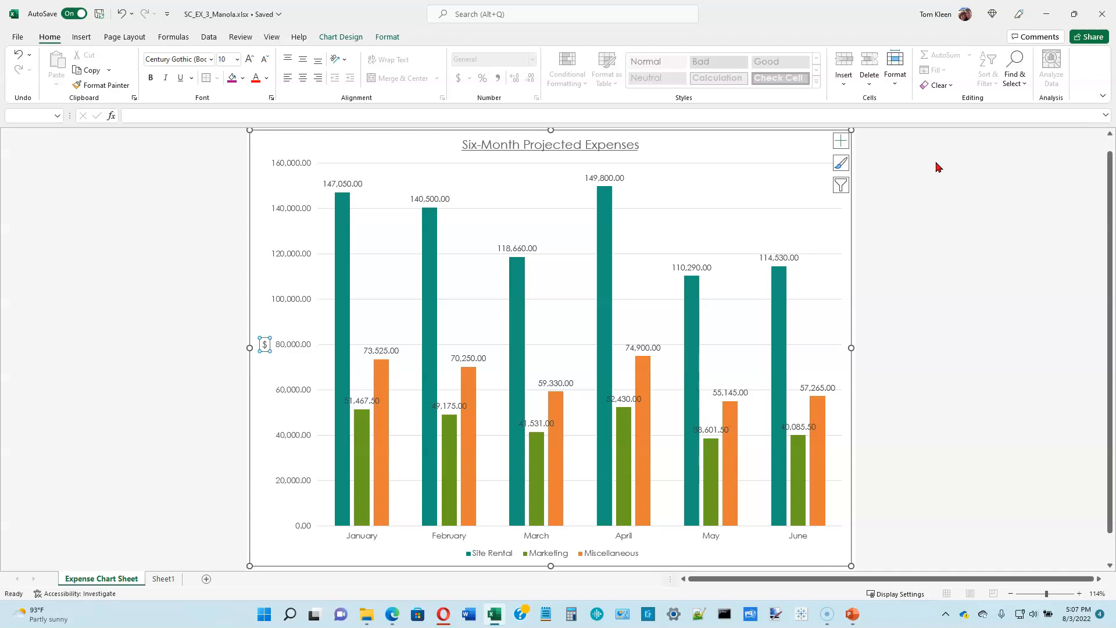
Step: Apply the sixth chart style, with gradient-filled columns and a bold blue title, to the expense chart
{"action": "left_click", "coordinate": [341, 37]}
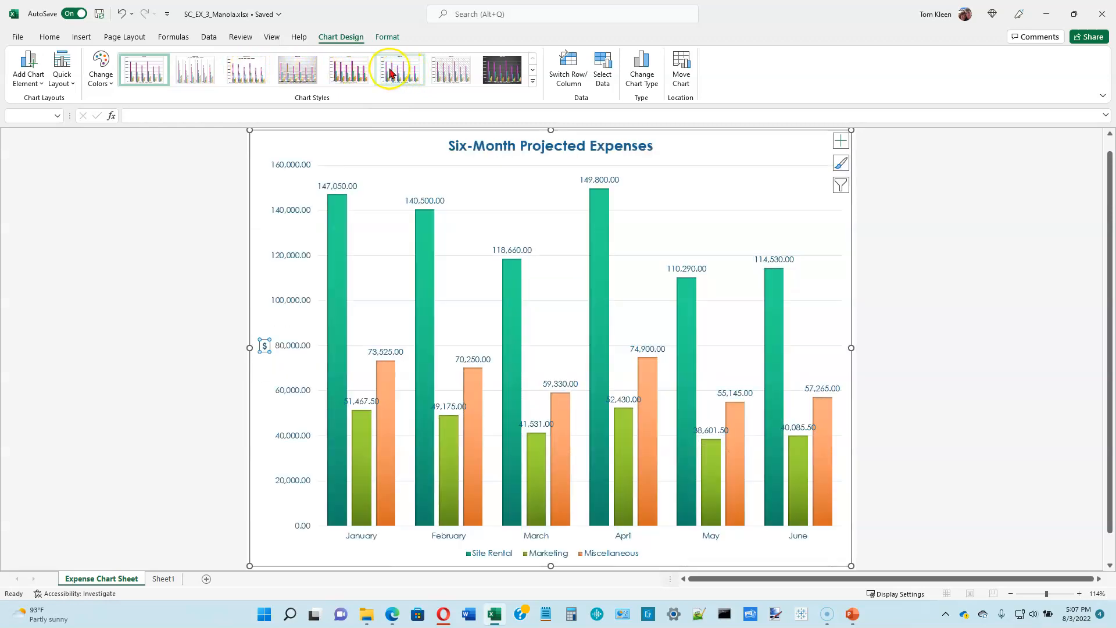
{"action": "left_click", "coordinate": [400, 68]}
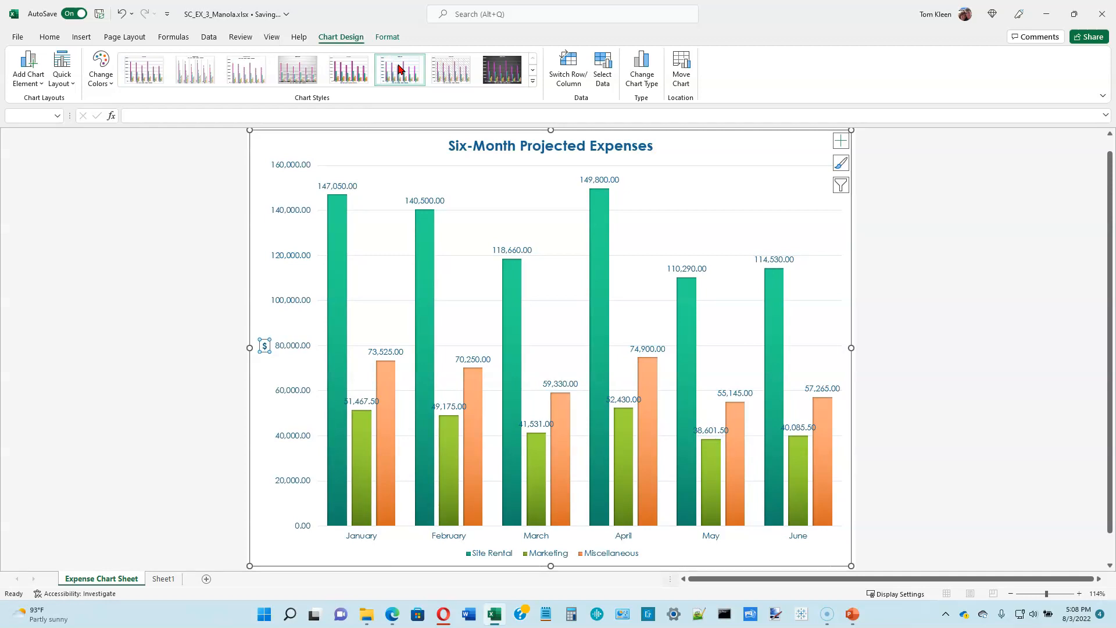
Step: Format the vertical value axis numbers with 0 decimal places and close the axis formatting settings
{"action": "left_click", "coordinate": [299, 210]}
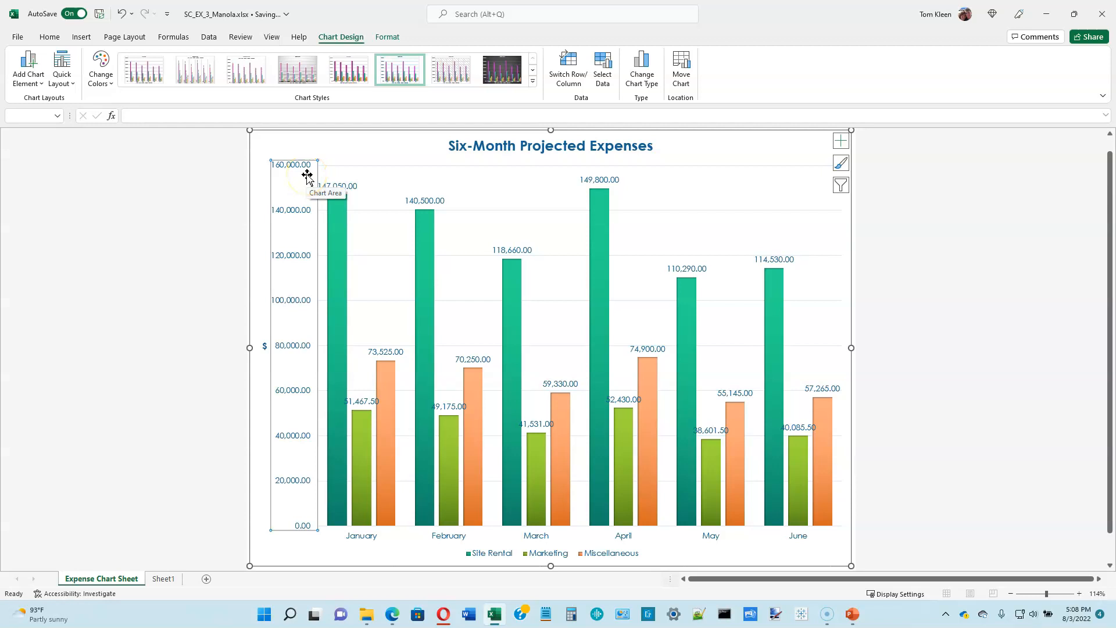
{"action": "right_click", "coordinate": [298, 212]}
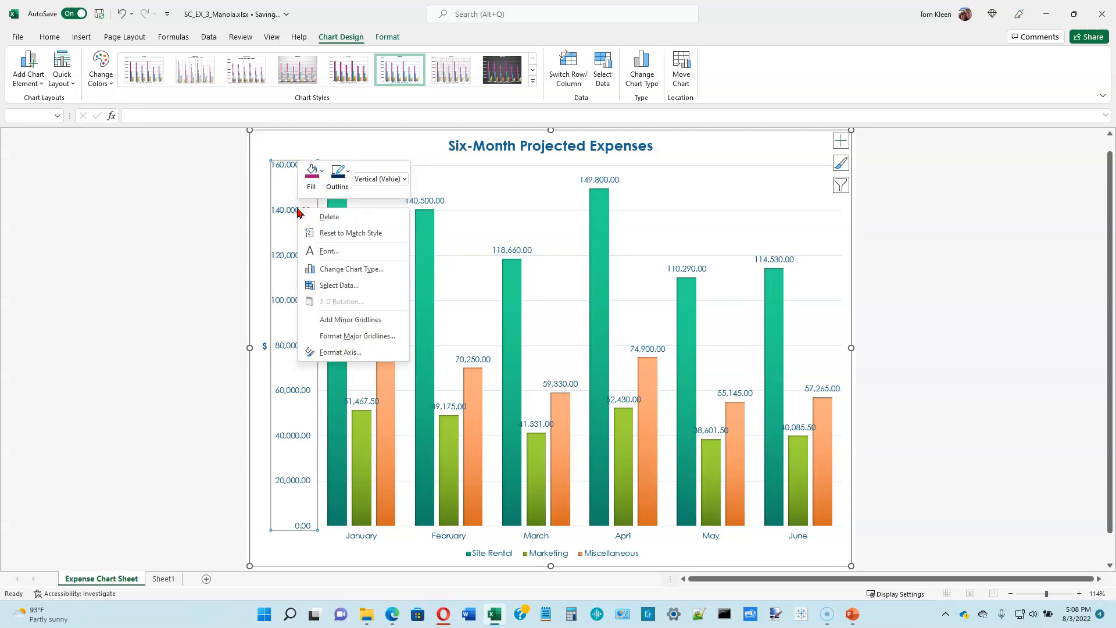
{"action": "left_click", "coordinate": [344, 354]}
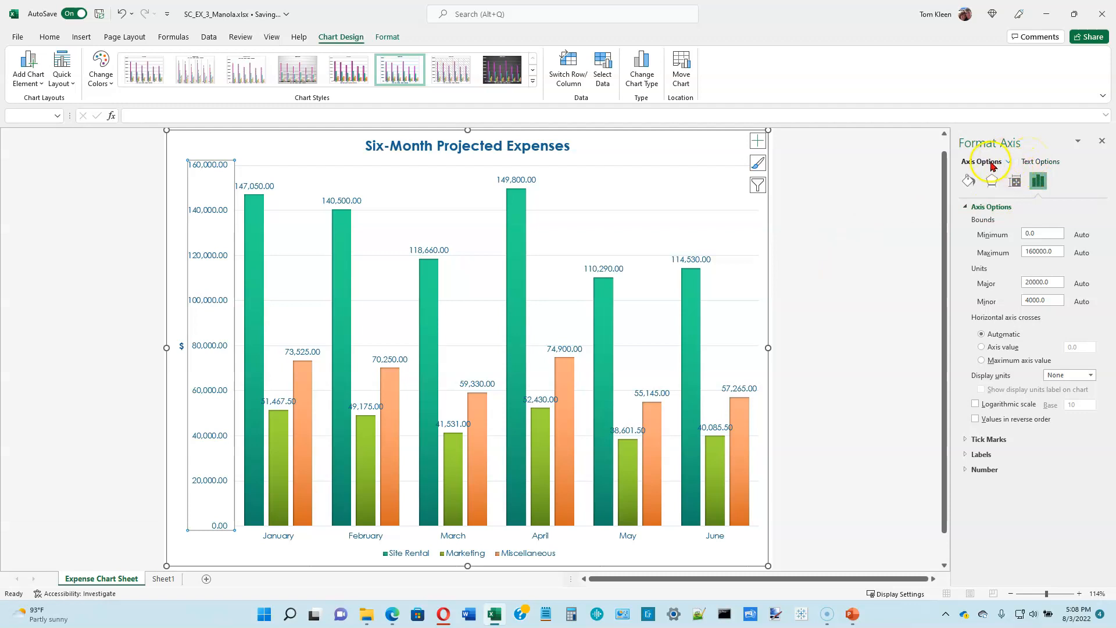
{"action": "left_click", "coordinate": [1032, 162]}
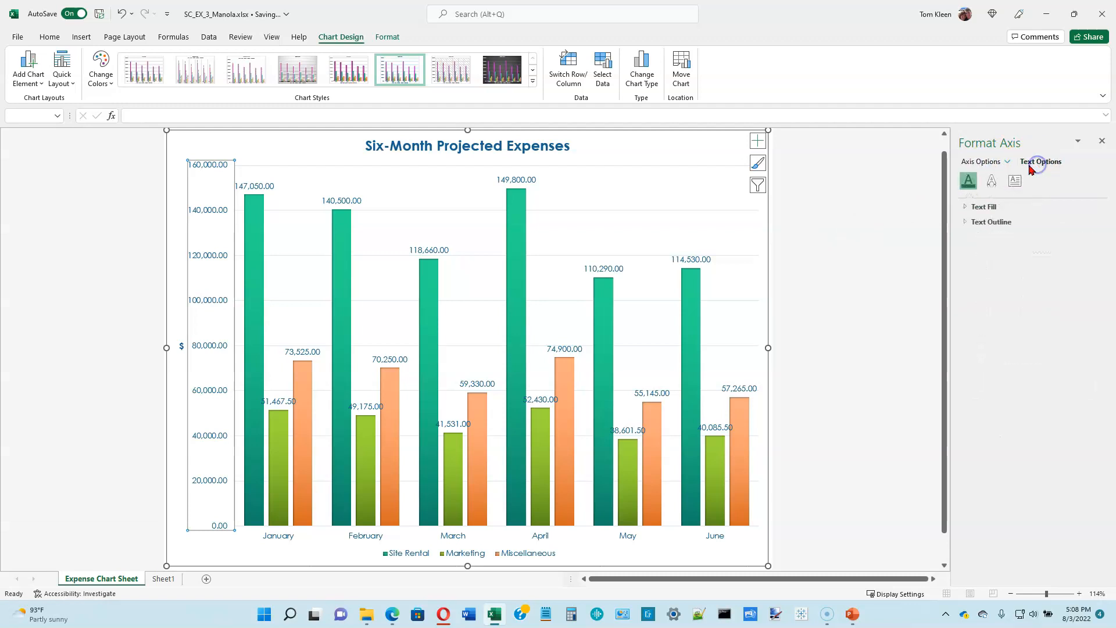
{"action": "left_click", "coordinate": [992, 162]}
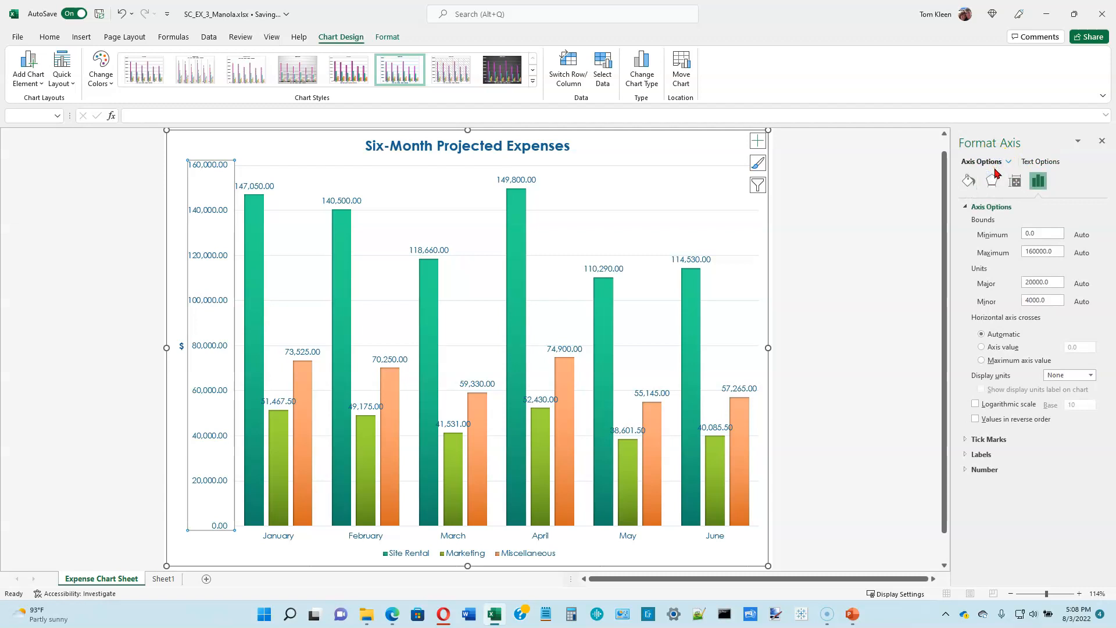
{"action": "left_click", "coordinate": [988, 472]}
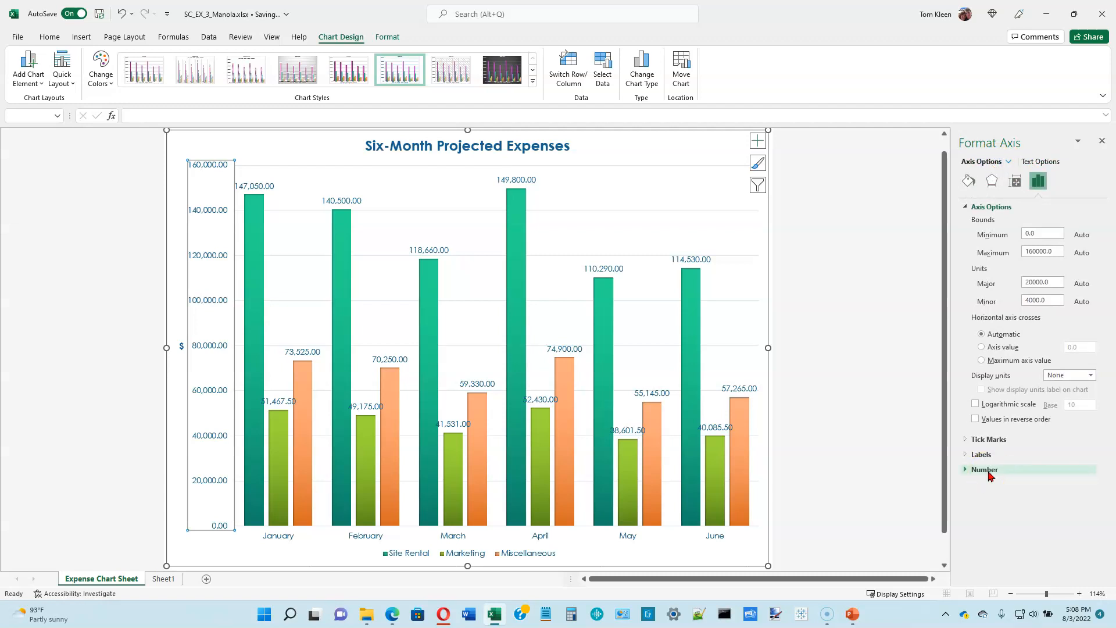
{"action": "left_click", "coordinate": [989, 470]}
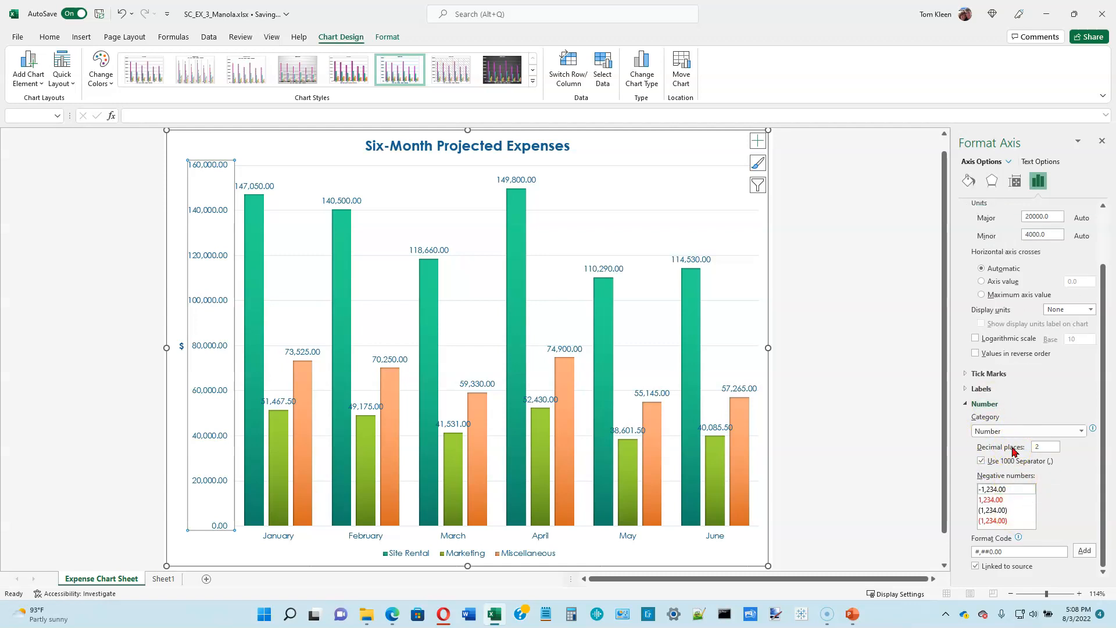
{"action": "left_click", "coordinate": [1049, 447]}
{"action": "key", "text": "BackSpace"}
{"action": "left_click", "coordinate": [1103, 143]}
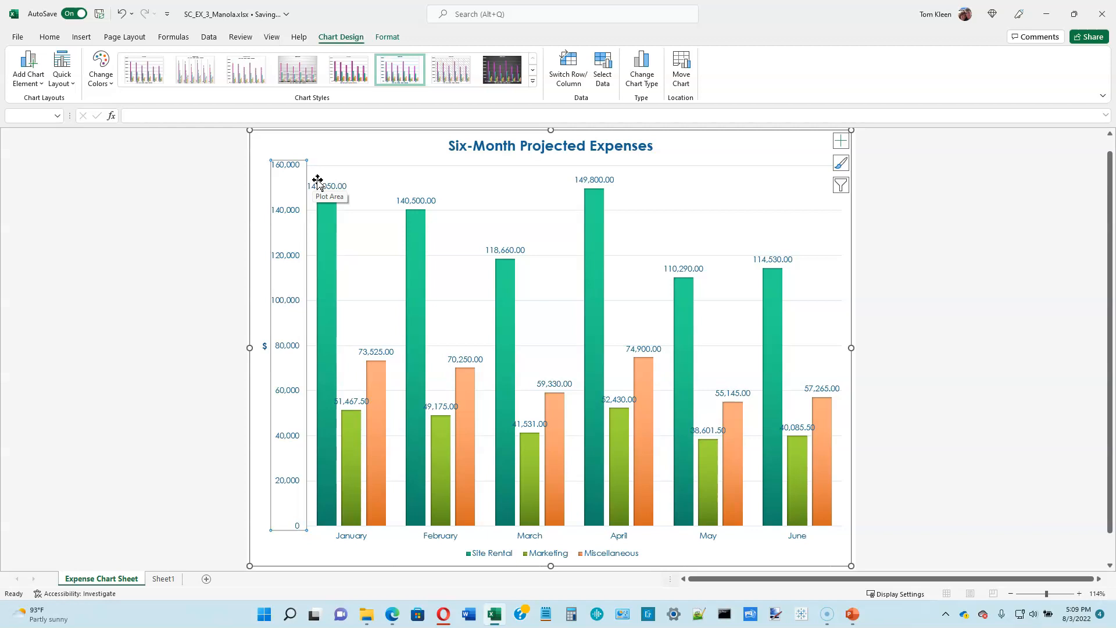
Step: Remove the data labels from the expense chart and close the list of chart elements
{"action": "left_click", "coordinate": [843, 144]}
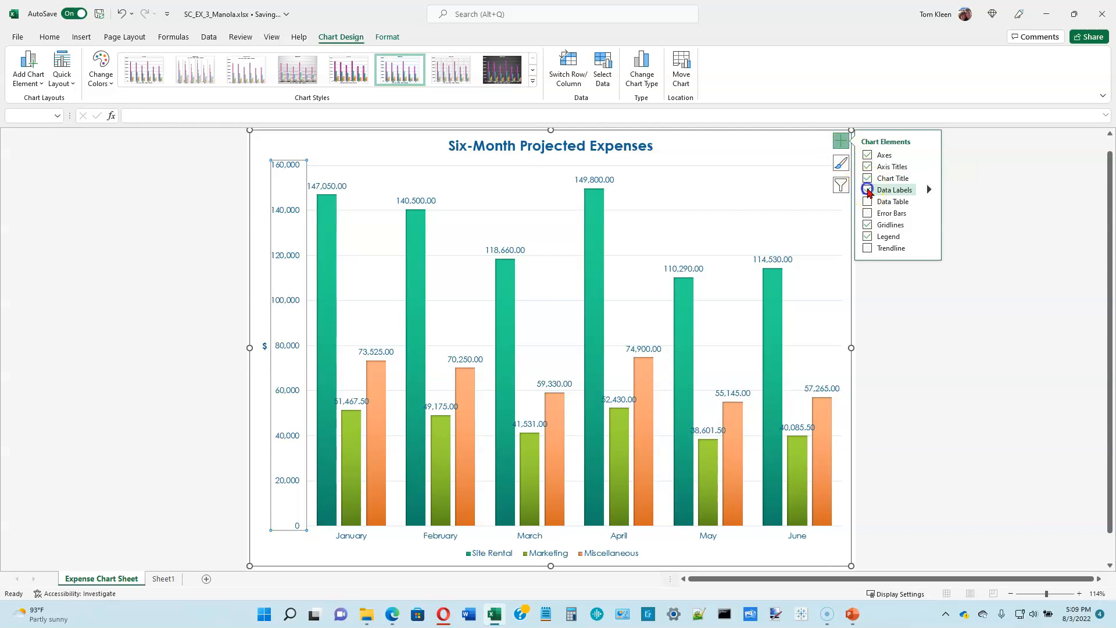
{"action": "left_click", "coordinate": [868, 191]}
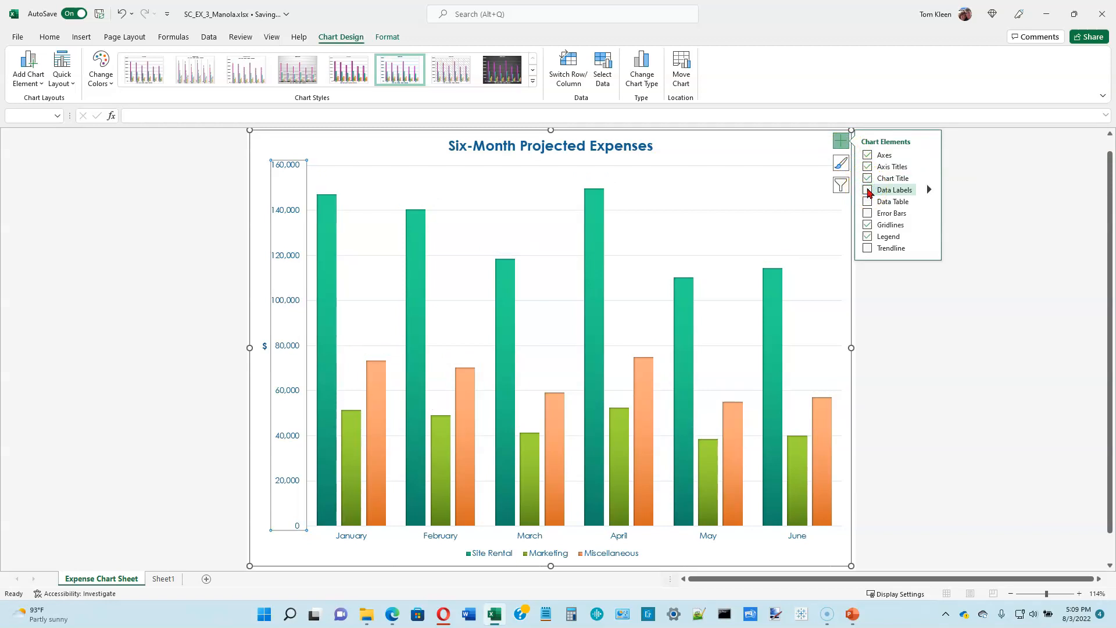
{"action": "left_click", "coordinate": [842, 185]}
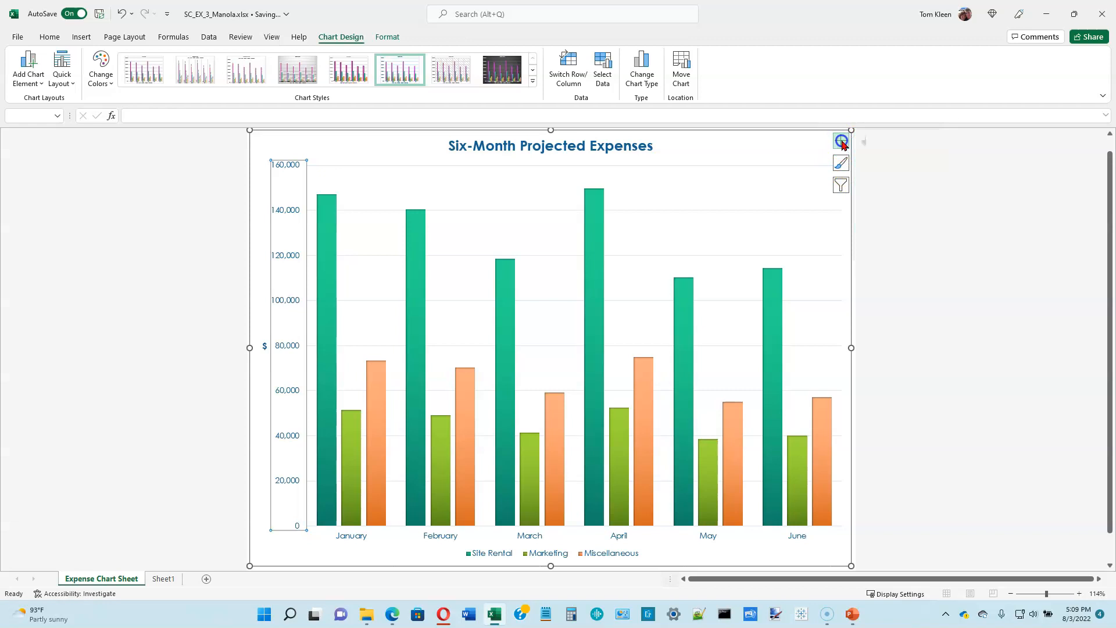
Step: Include the Bonus and Salary series in the chart again, apply the filter, and close the filter options
{"action": "left_click", "coordinate": [843, 185]}
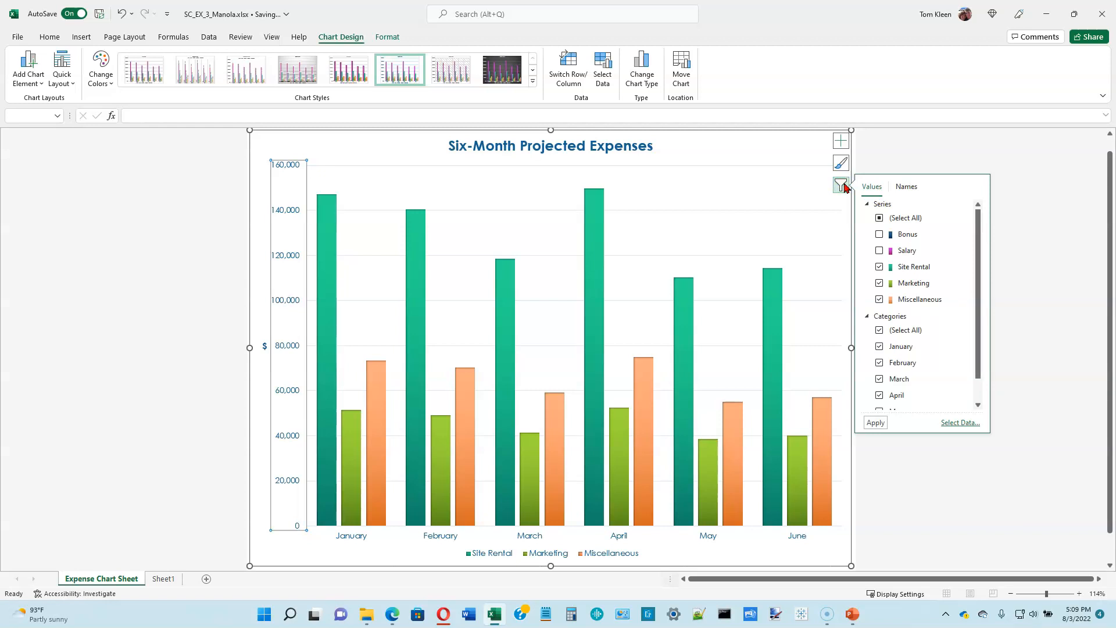
{"action": "left_click", "coordinate": [879, 233]}
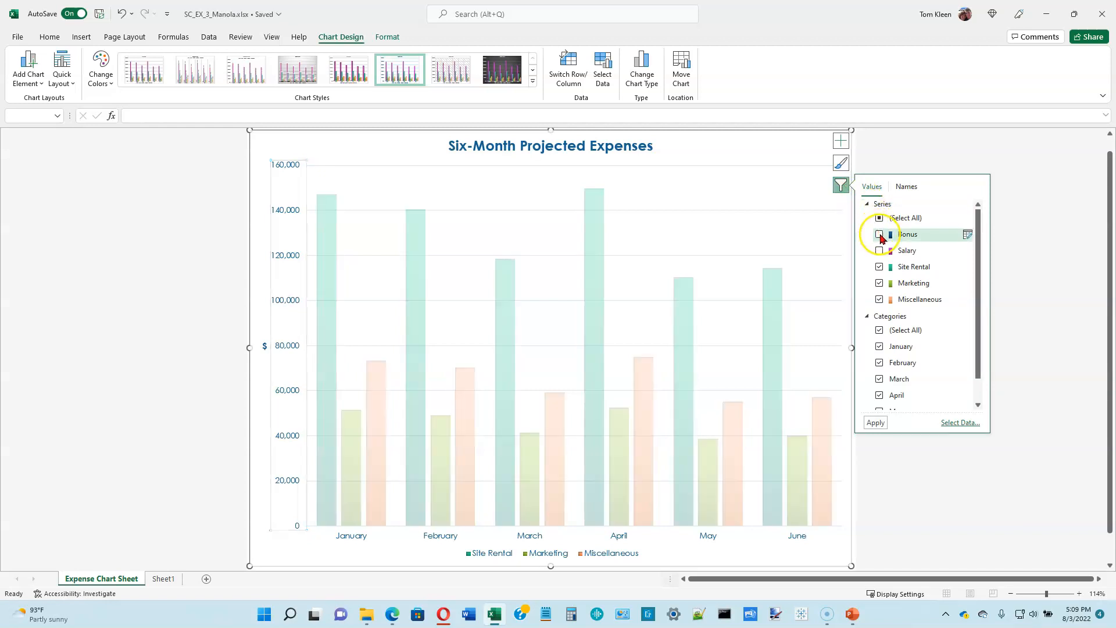
{"action": "left_click", "coordinate": [880, 251]}
{"action": "left_click", "coordinate": [876, 424]}
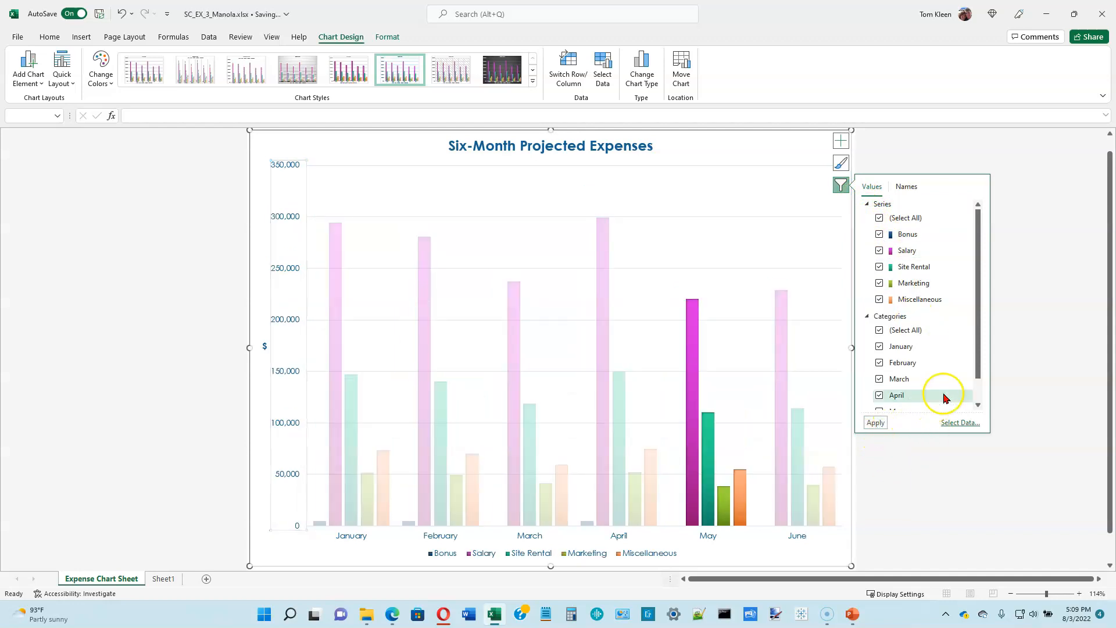
{"action": "left_click", "coordinate": [840, 187]}
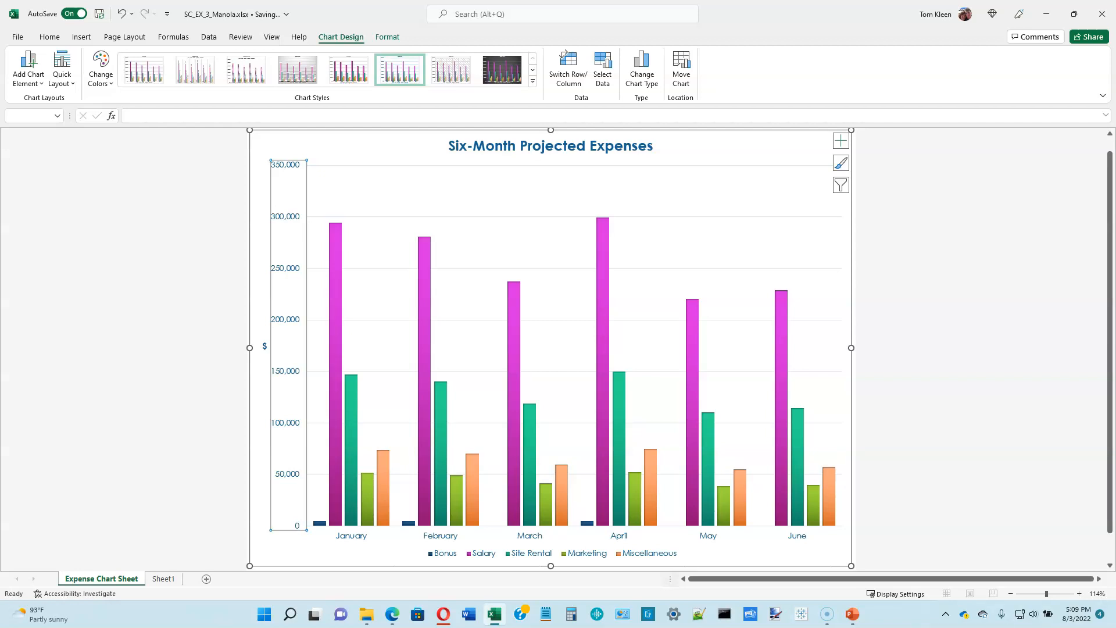
{"action": "key", "text": "alt"}
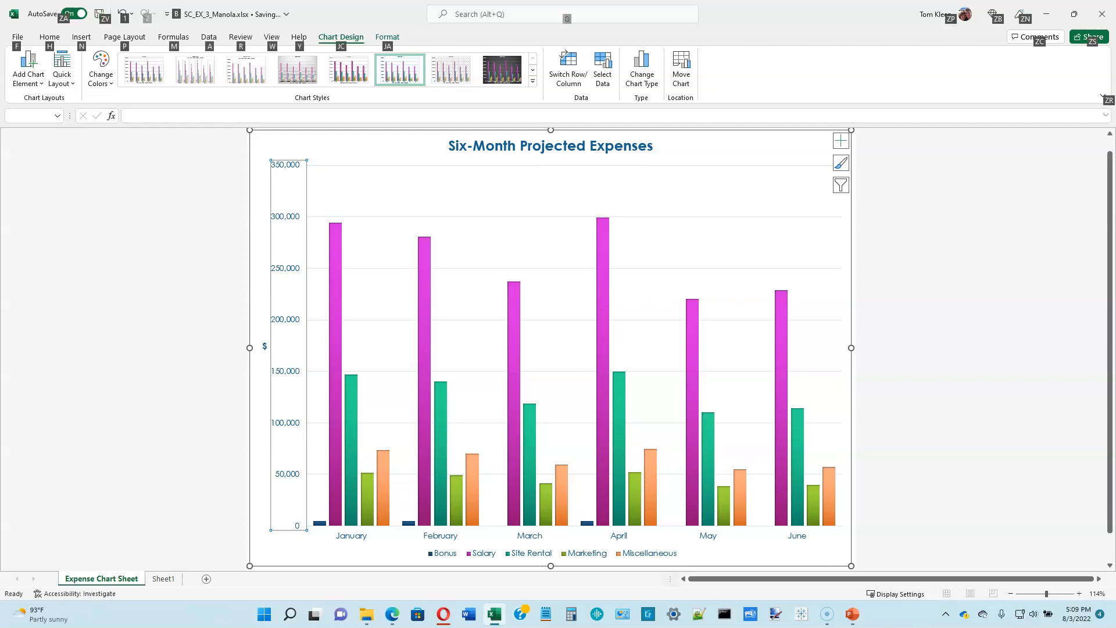